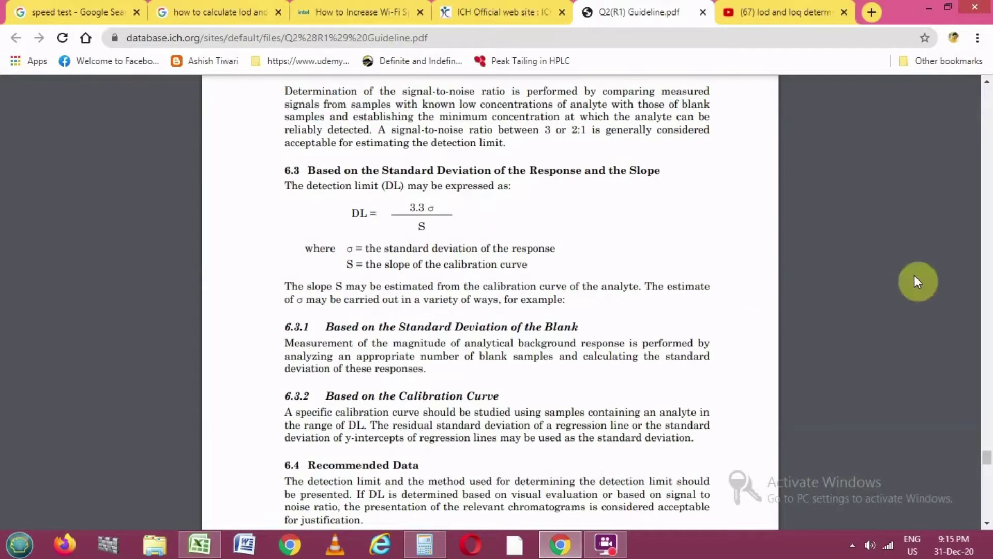
Step: Highlight the Visual Evaluation, Signal-to-Noise and Standard Deviation headings in section 6, then return to Excel
left_click_drag(987, 462, 988, 453)
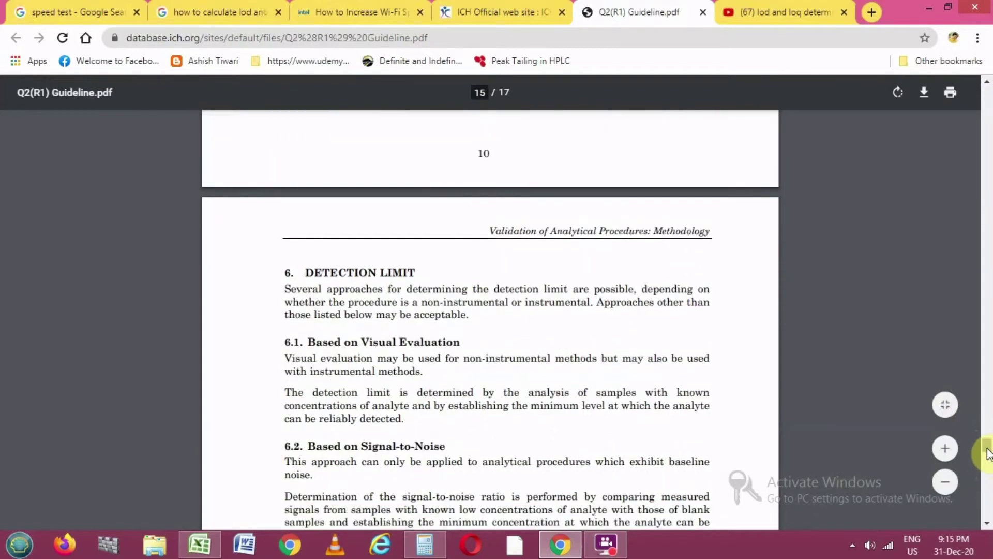
left_click(988, 527)
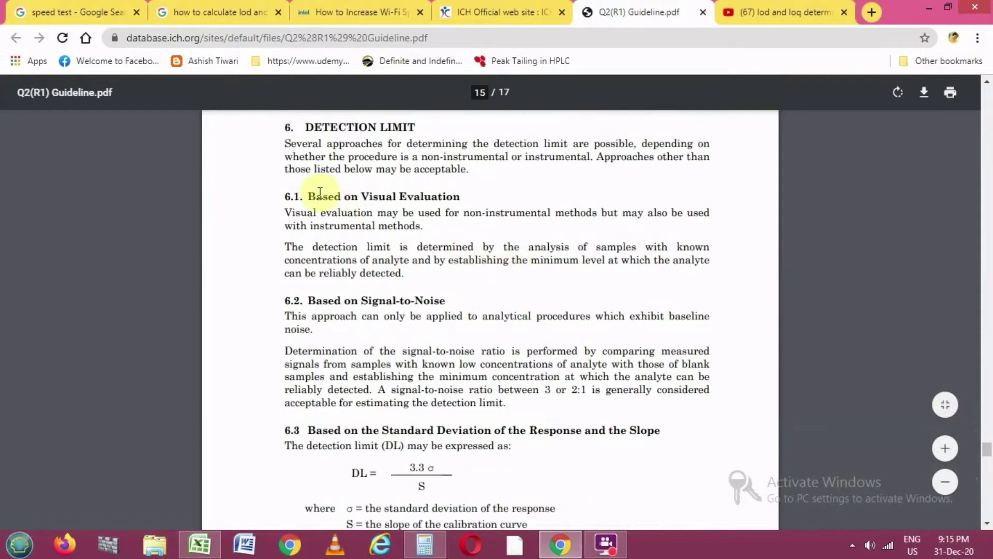
left_click_drag(324, 196, 462, 198)
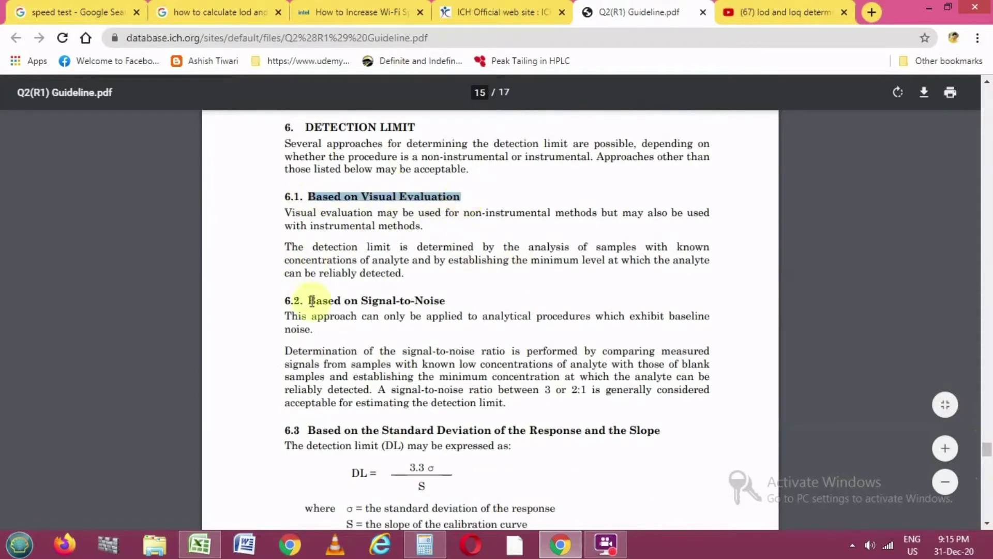
left_click_drag(311, 300, 432, 300)
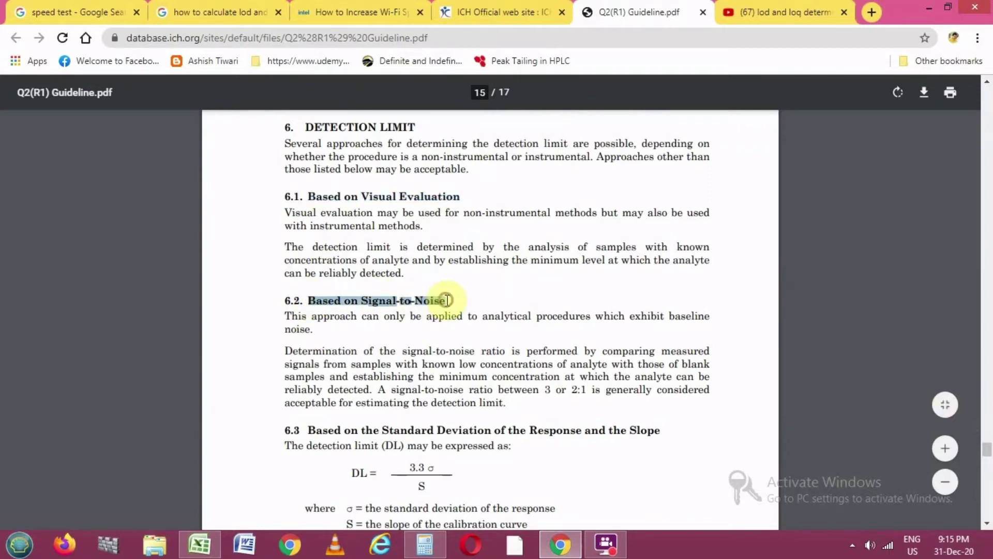
left_click_drag(307, 429, 661, 430)
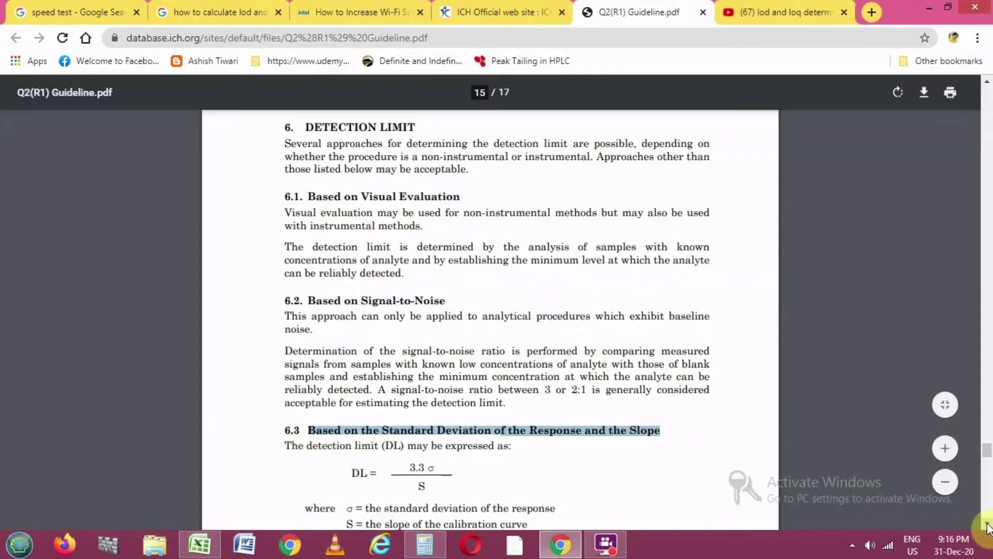
scroll(987, 525, "down", 5)
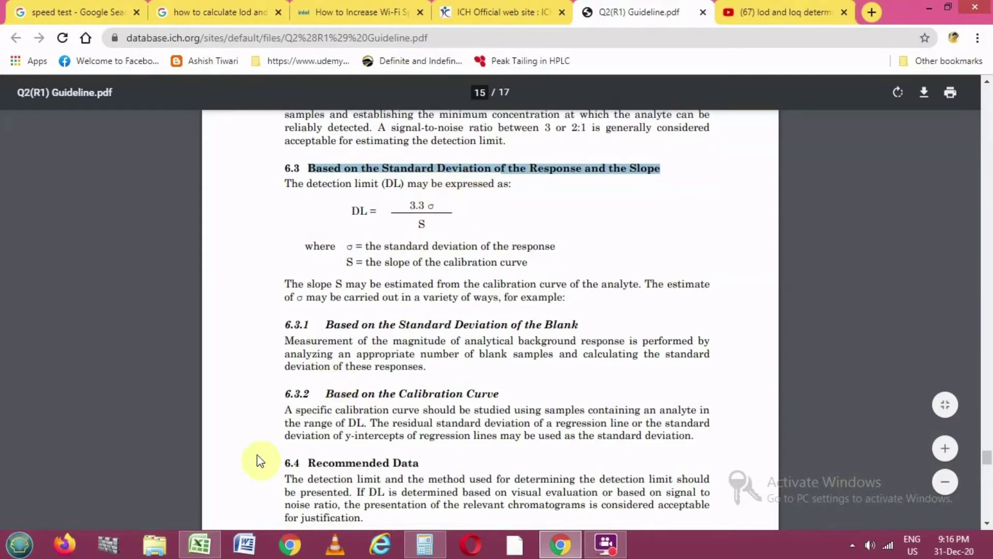
left_click(198, 544)
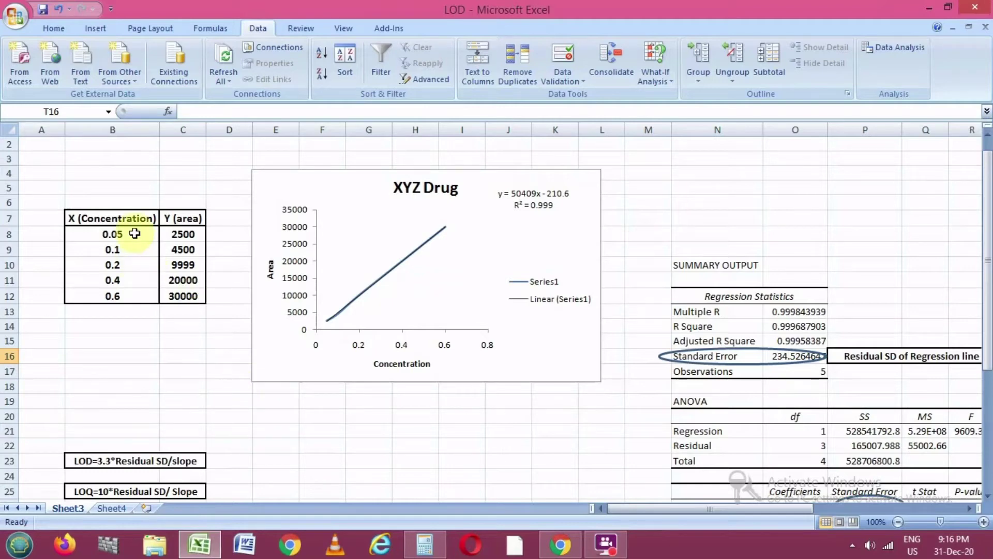
left_click_drag(134, 234, 133, 295)
left_click_drag(185, 218, 184, 293)
left_click_drag(127, 220, 126, 294)
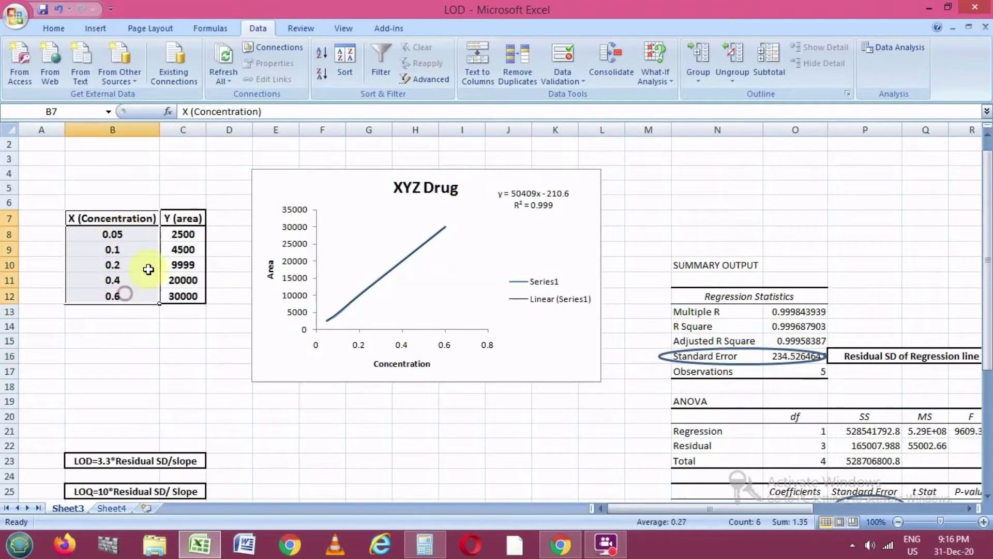
left_click_drag(182, 233, 184, 295)
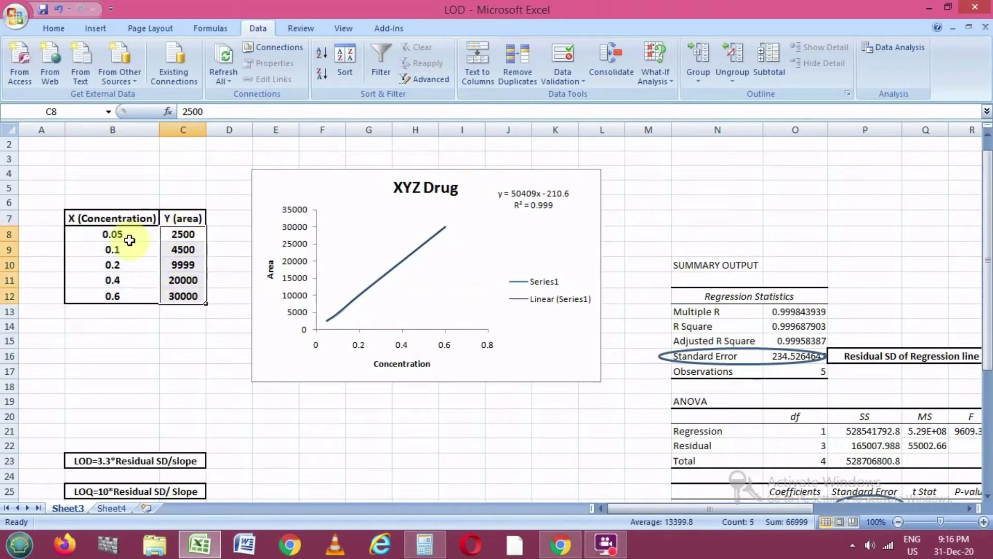
left_click_drag(127, 235, 186, 296)
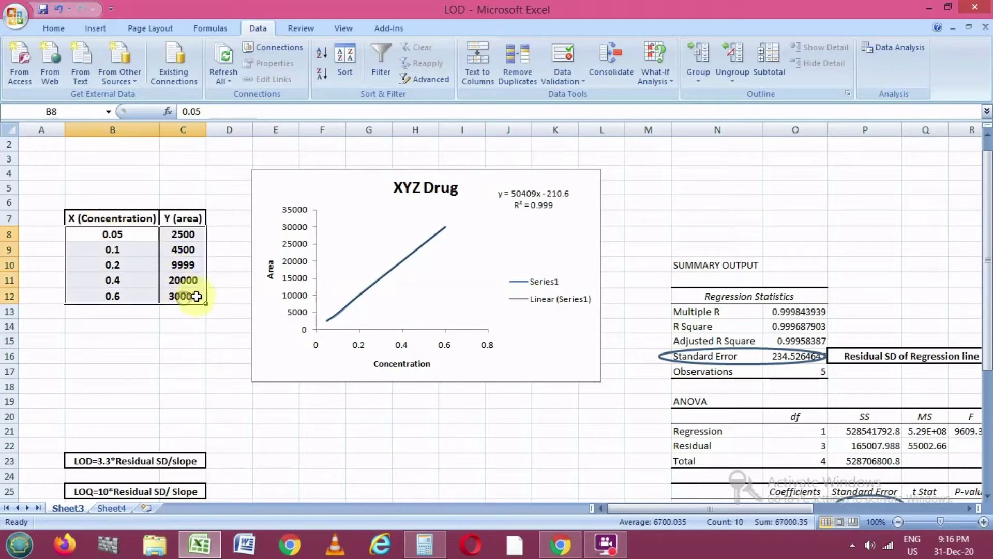
left_click(314, 377)
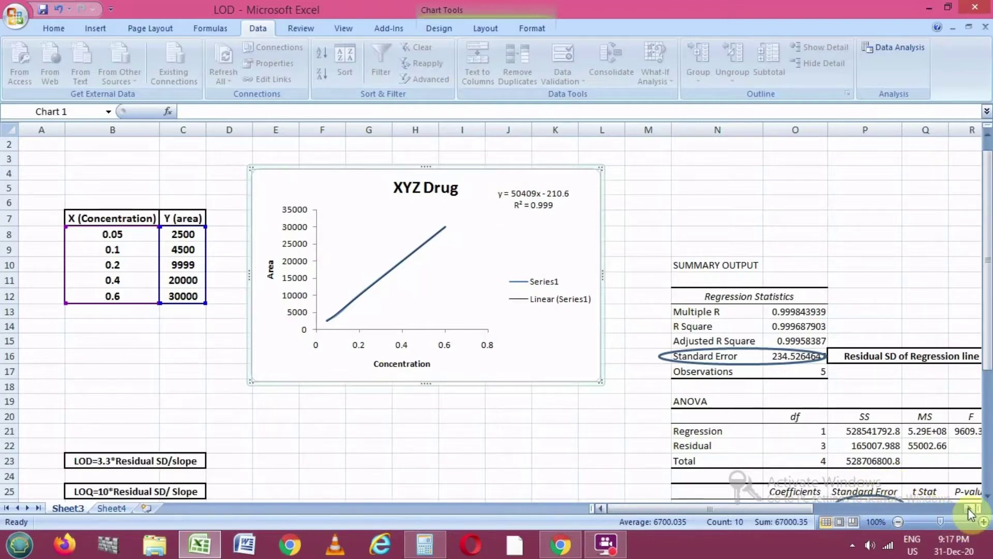
Step: Scroll the sheet right and back, then switch to Sheet4 and select its concentration cells
left_click(969, 508)
left_click(969, 508)
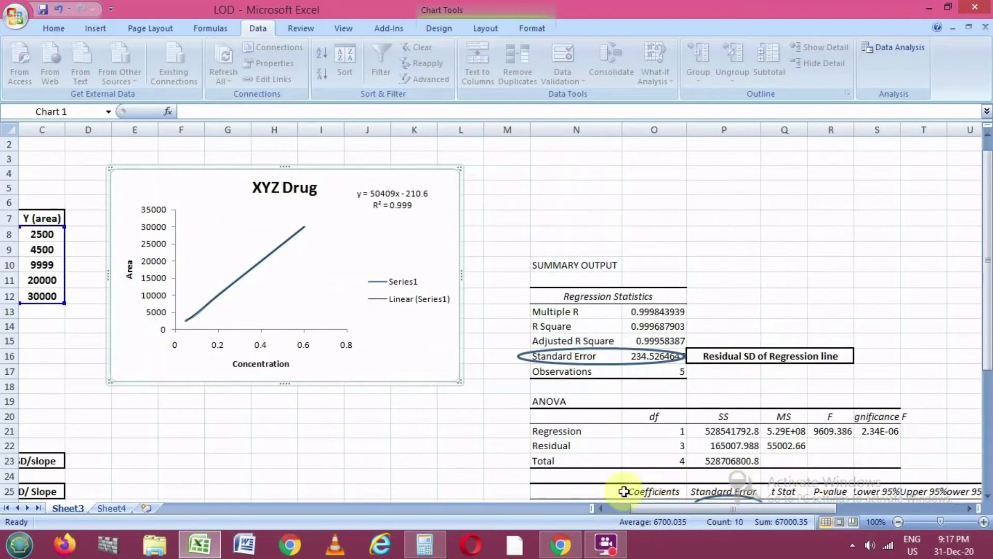
left_click(598, 509)
left_click(597, 508)
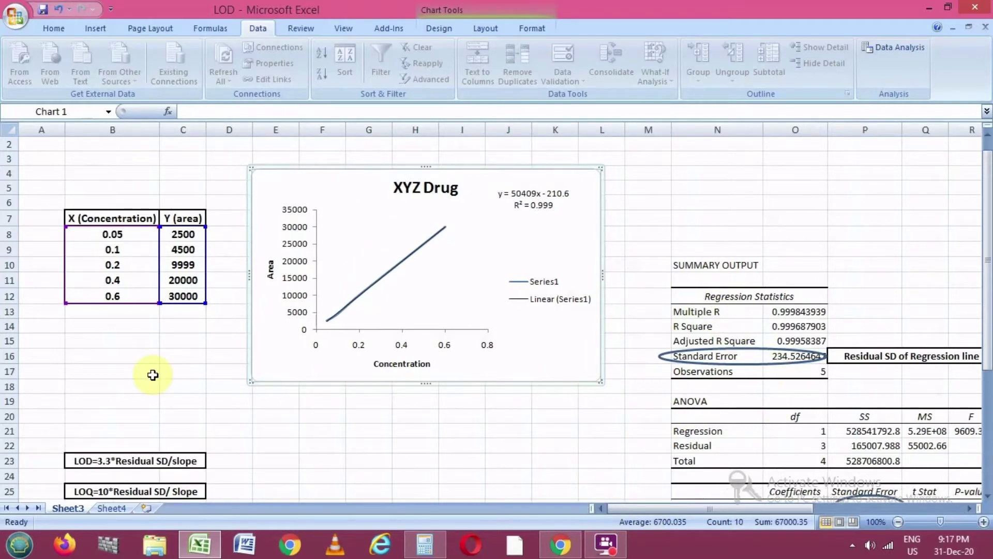
left_click(110, 509)
left_click_drag(150, 231, 223, 312)
Step: Turn on the Analysis ToolPak in the Manage Excel Add-ins list under Excel Options > Add-Ins
left_click(191, 307)
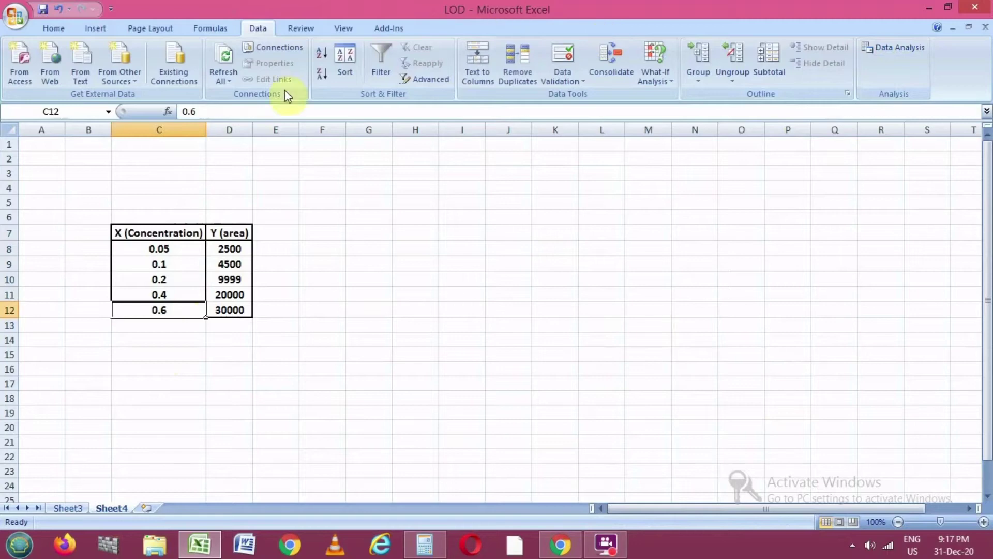
left_click(17, 17)
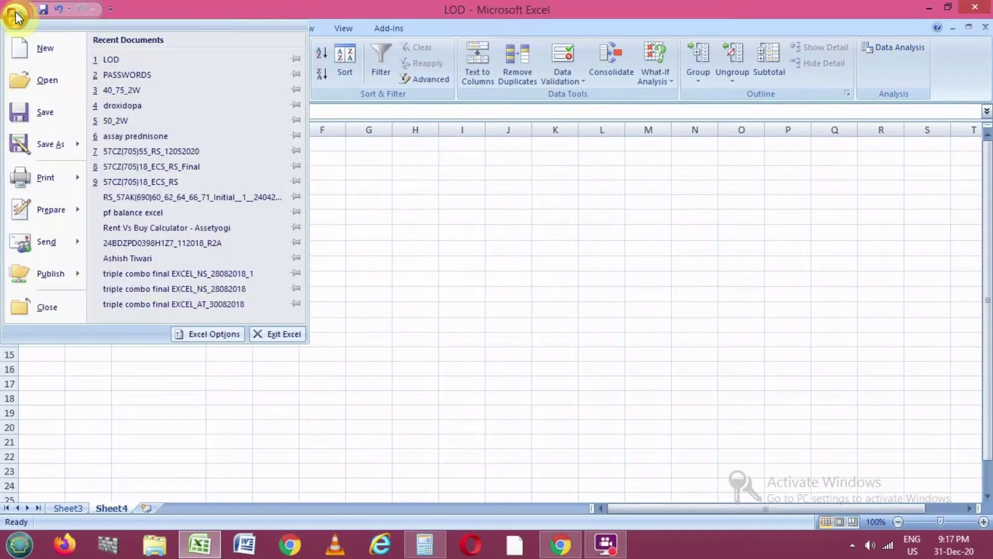
left_click(196, 334)
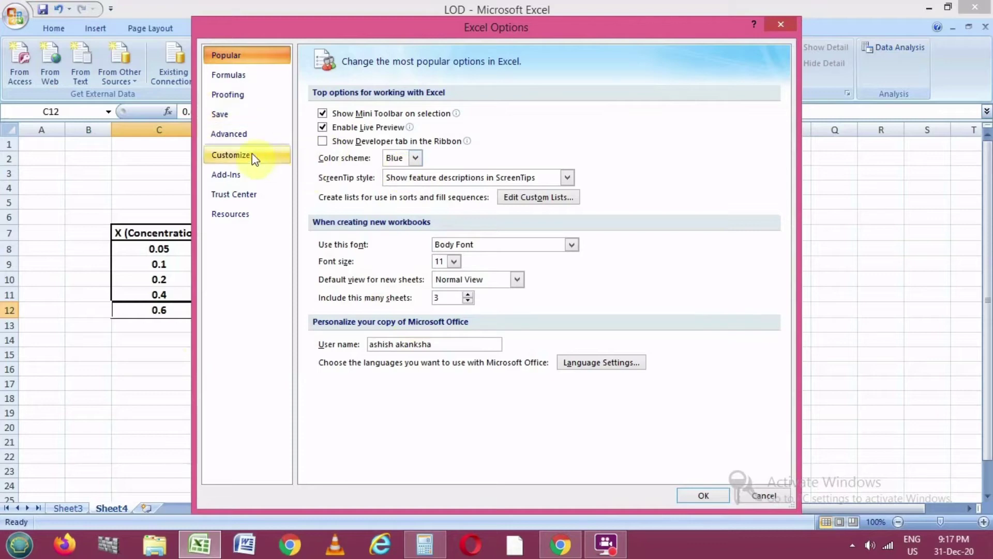
left_click(230, 176)
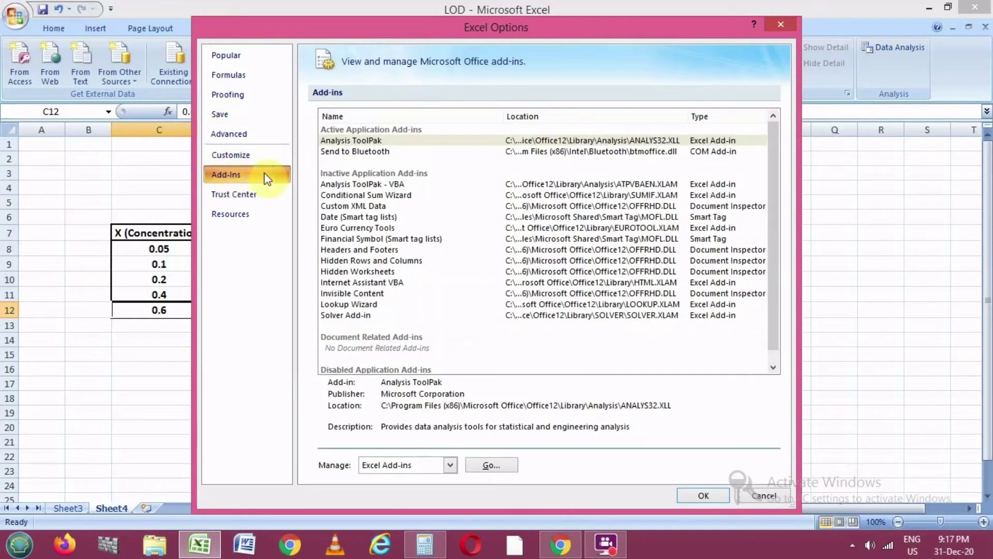
left_click(488, 465)
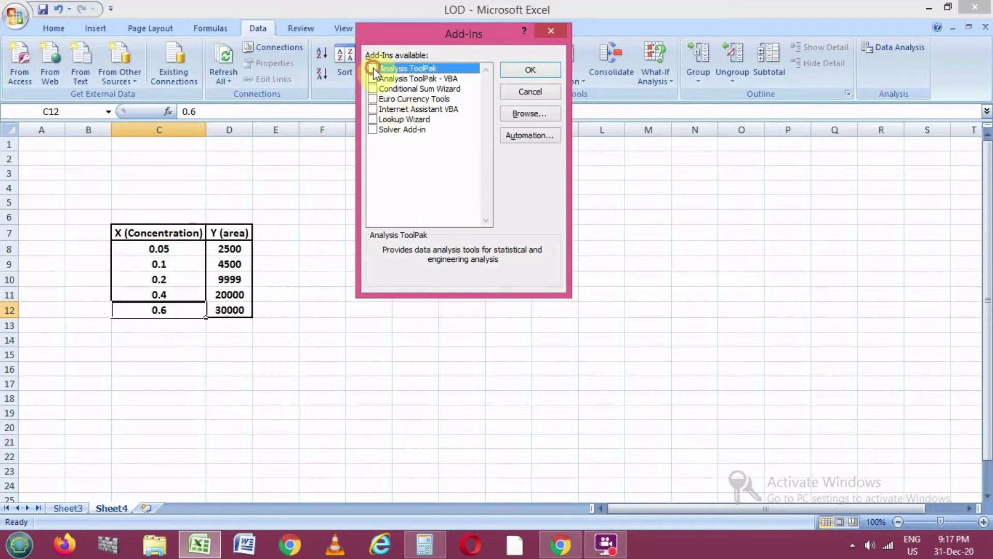
left_click(529, 69)
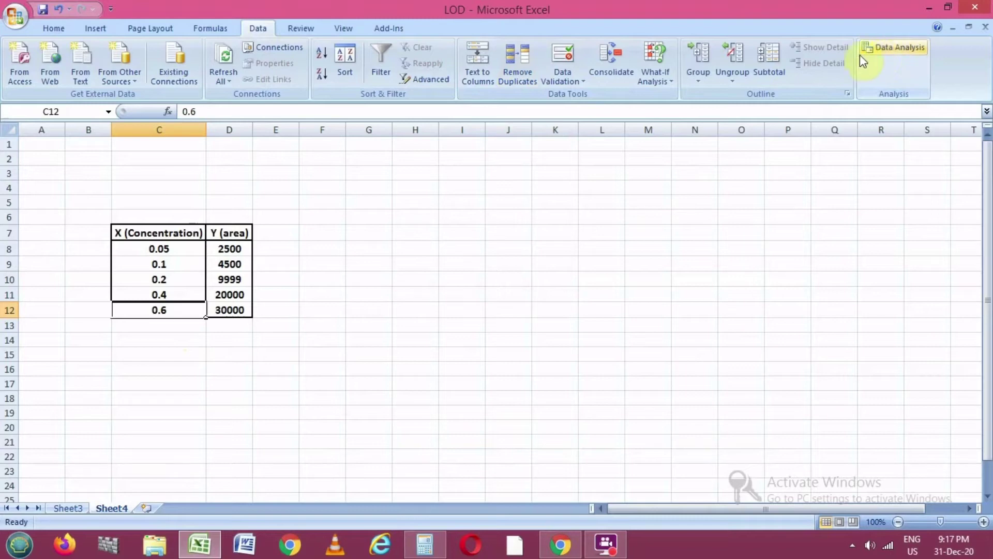
Step: Start a Regression analysis with the area values D8:D12 as the Y input range
left_click(894, 46)
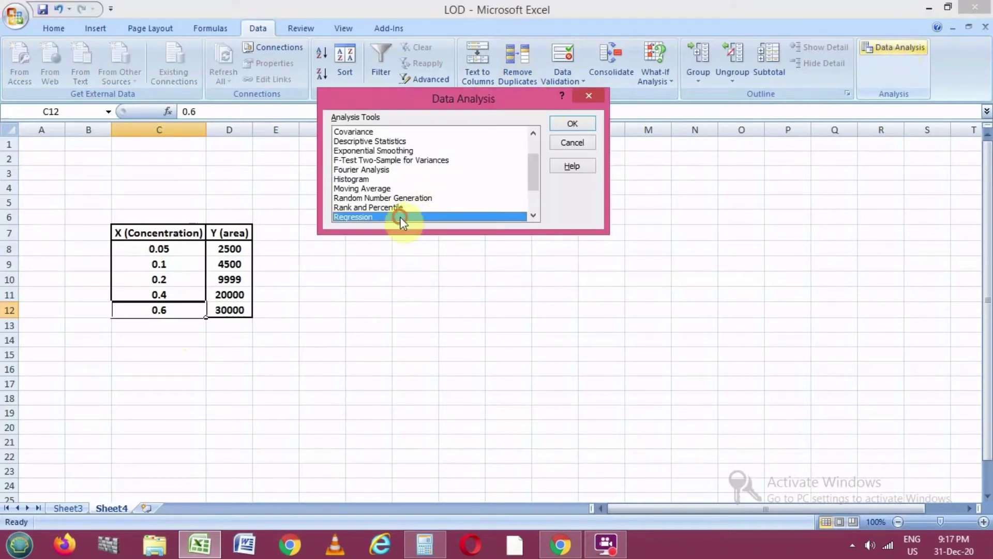
left_click(565, 123)
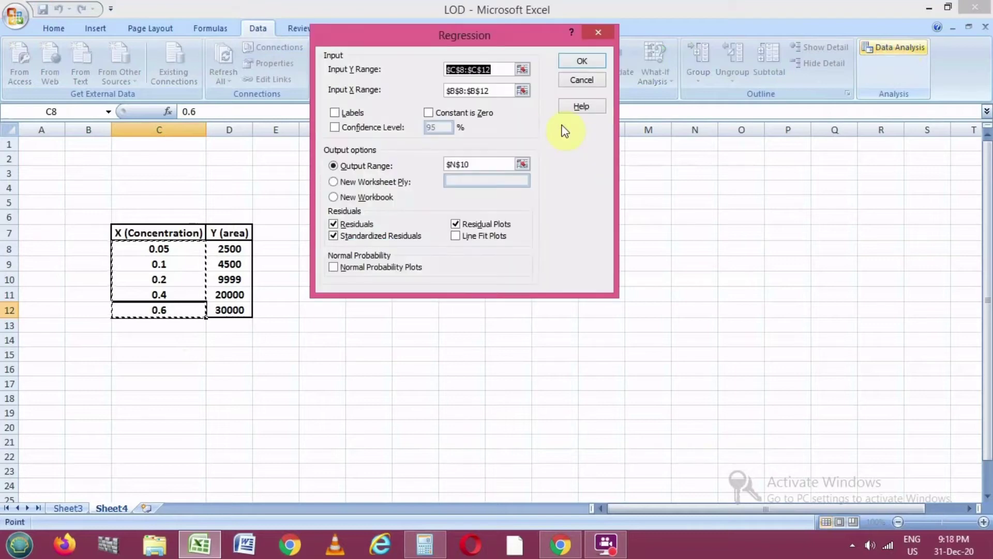
left_click(523, 69)
left_click_drag(229, 249, 231, 311)
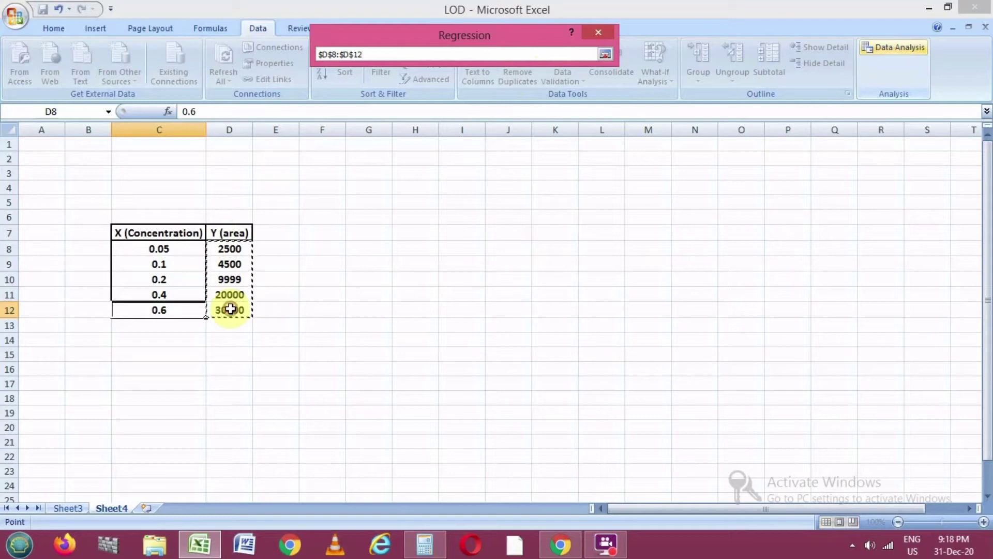
left_click(606, 53)
Step: Set X range C8:C12, tick residuals, output to G9, and run the regression
left_click(522, 95)
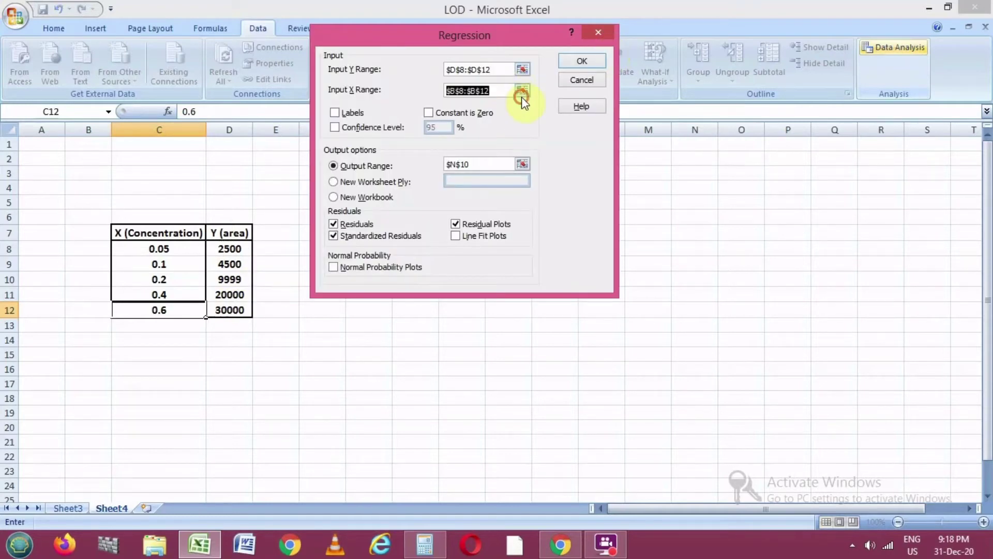
left_click_drag(183, 250, 178, 311)
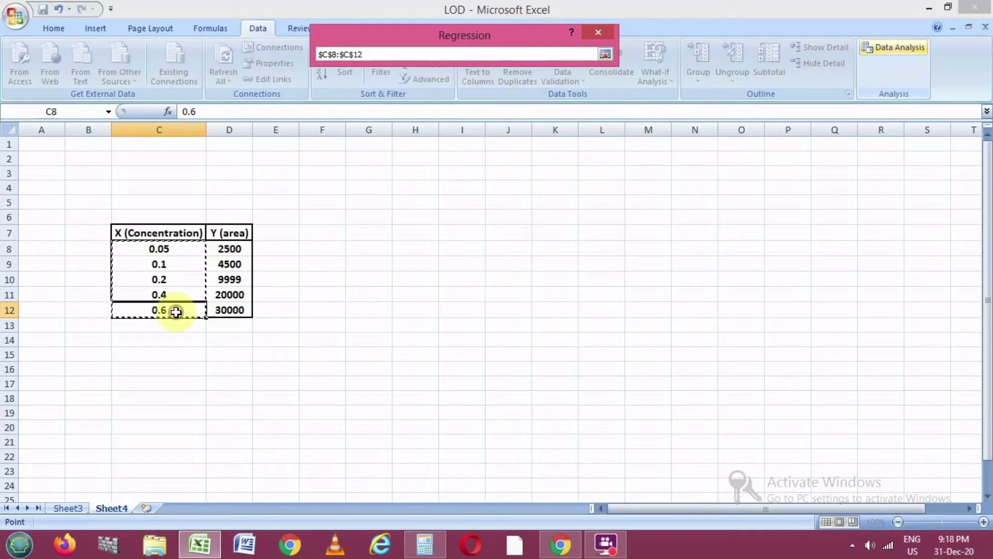
left_click(607, 52)
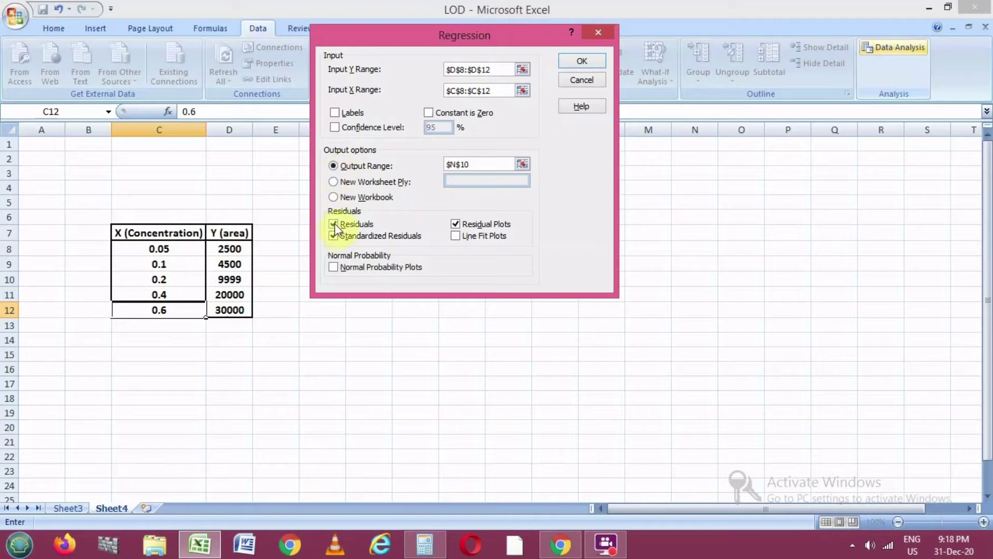
left_click(458, 223)
left_click(523, 164)
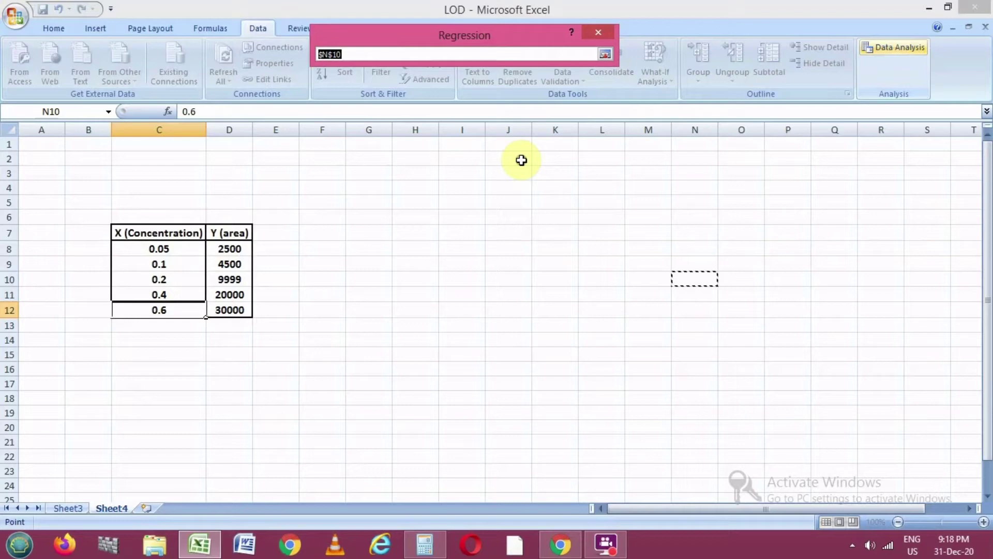
left_click(357, 265)
key("Return")
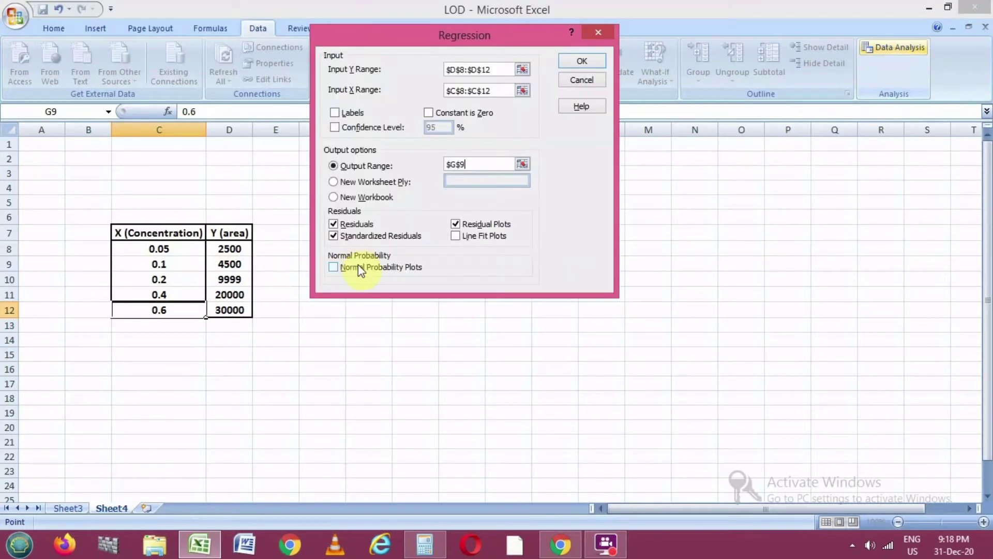
left_click(582, 61)
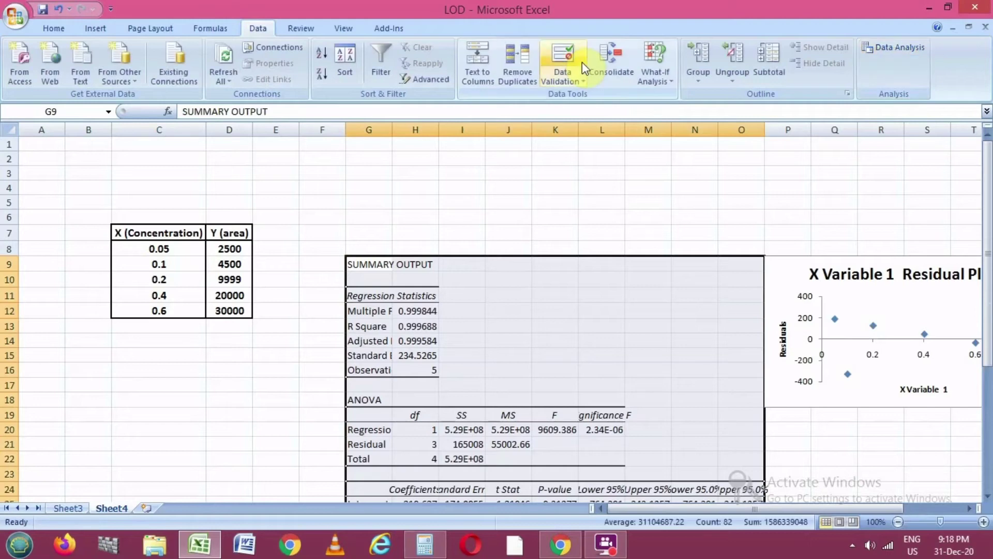
Step: Autofit columns G and H so values like intercept −210.6274038 and coefficient 50408.99038 show fully
double_click(393, 129)
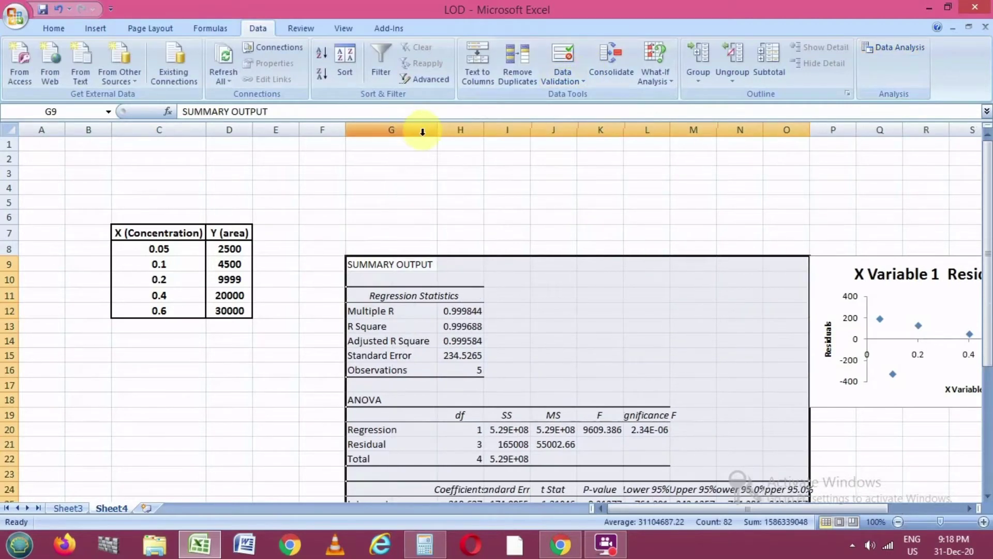
double_click(482, 131)
left_click_drag(986, 274, 987, 287)
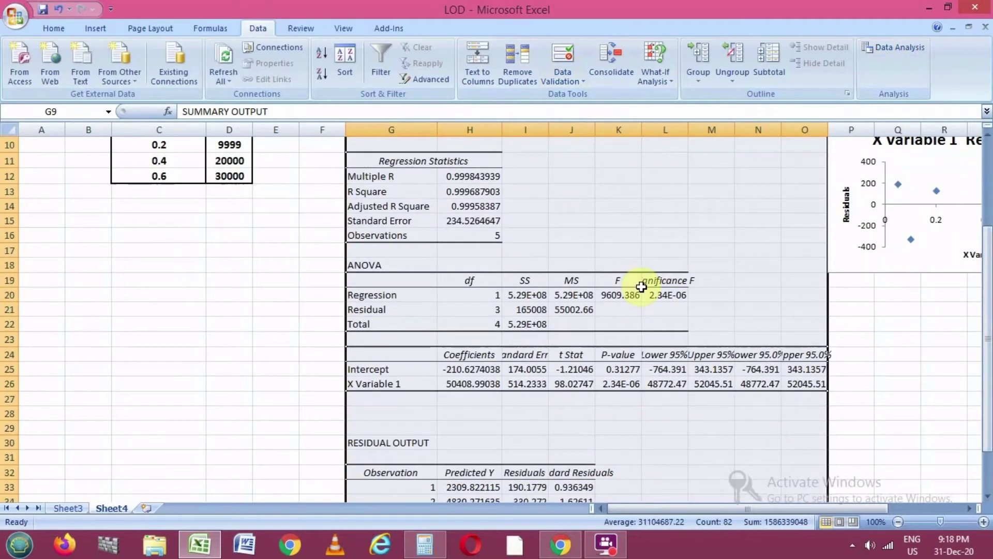
Step: Switch to Sheet3 and scroll through its chart and annotated output showing residual SD 234.53
left_click(67, 508)
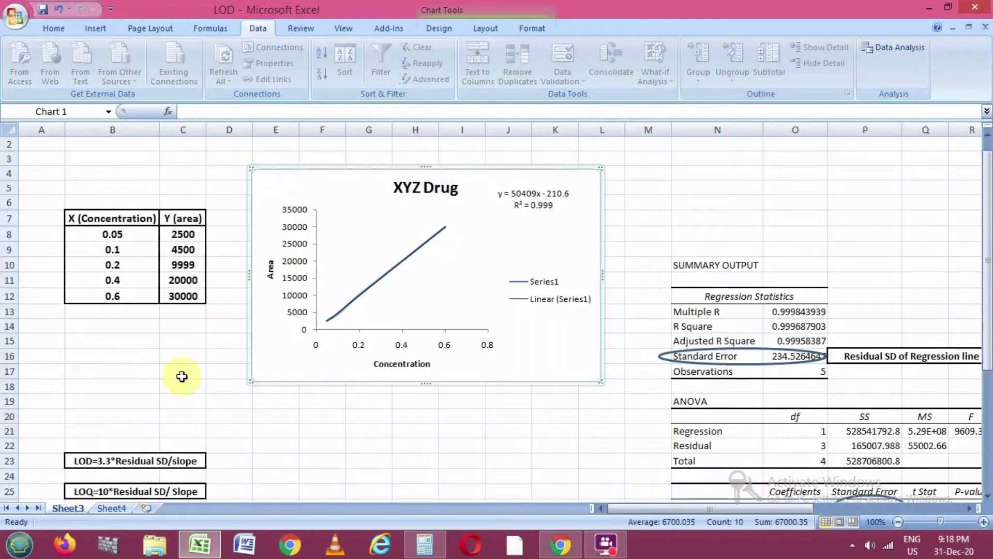
left_click(971, 508)
left_click_drag(988, 352, 988, 409)
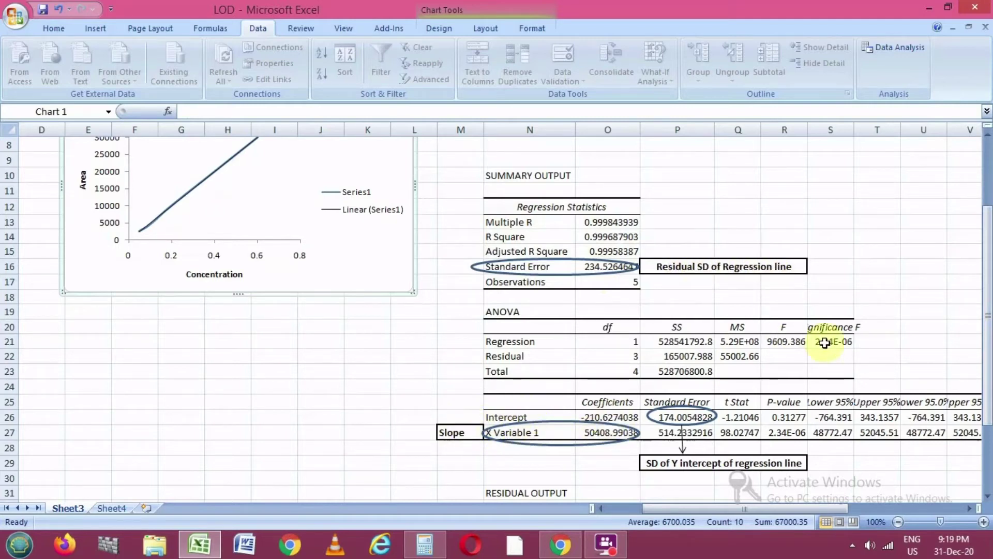
left_click_drag(985, 305, 983, 269)
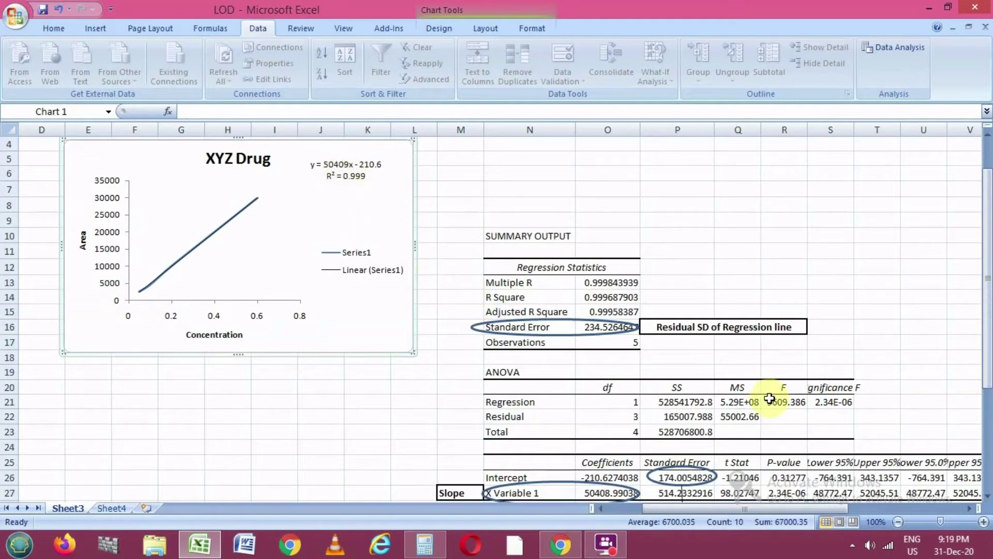
left_click_drag(986, 289, 987, 326)
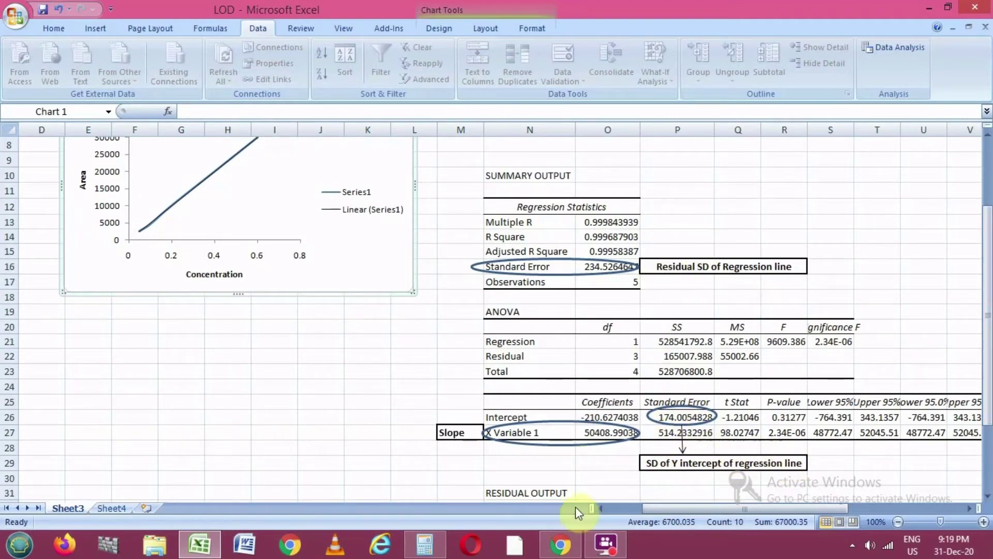
left_click(558, 543)
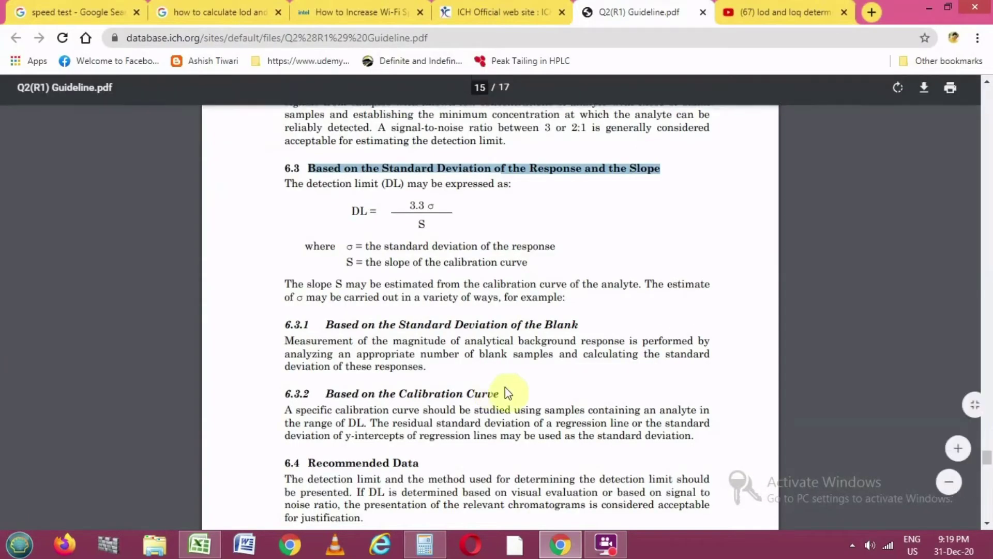
left_click(440, 228)
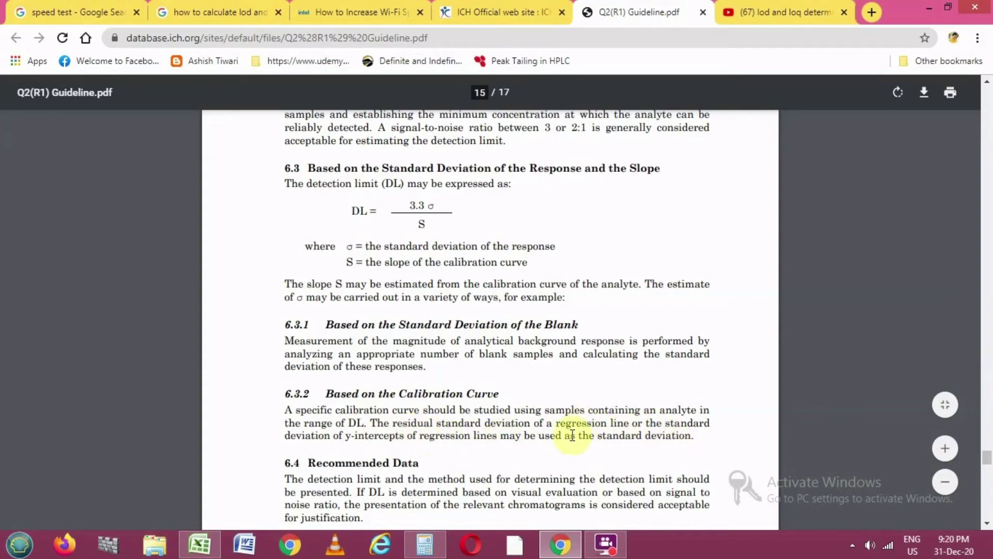
left_click(199, 542)
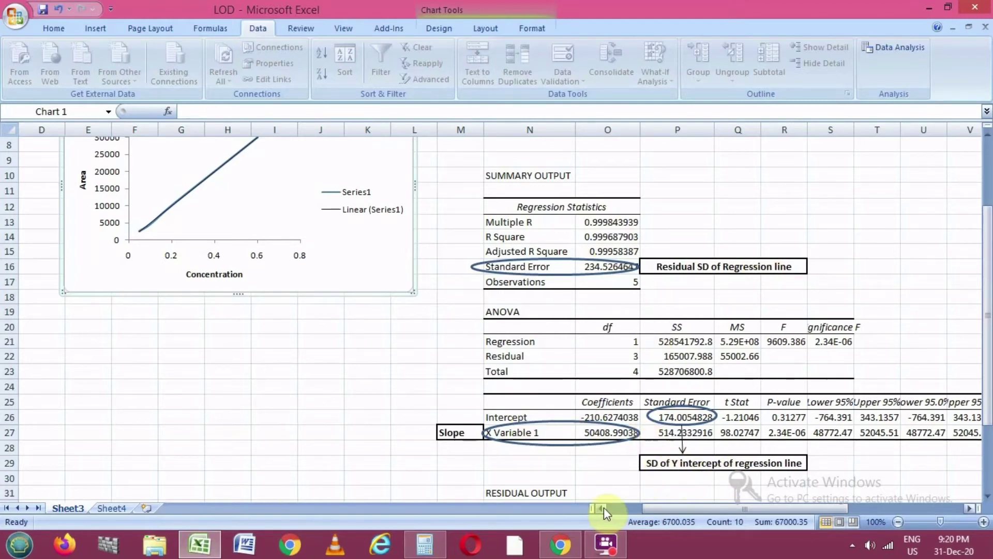
Step: Begin a STEYX formula in cell J20 using the function autocomplete
left_click(868, 265)
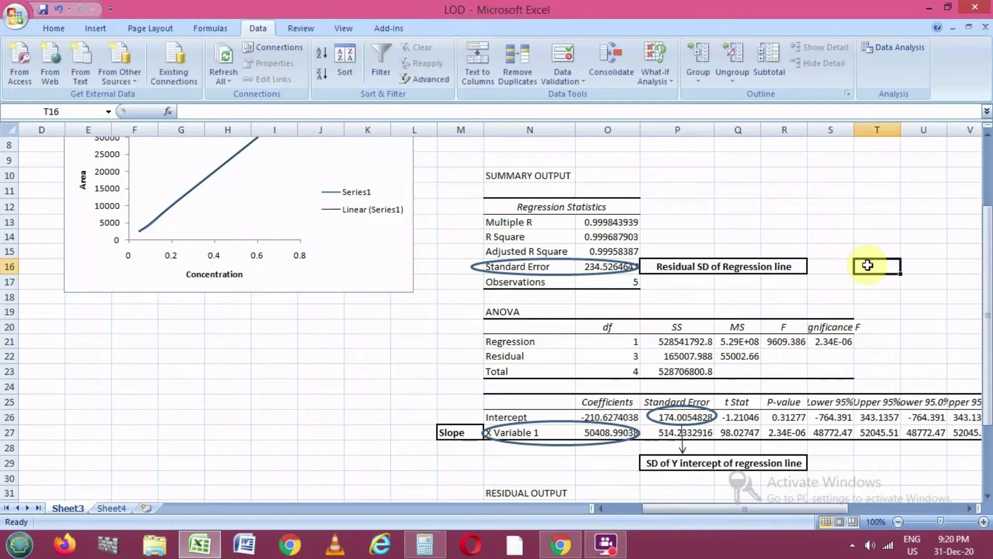
left_click(319, 326)
type("=")
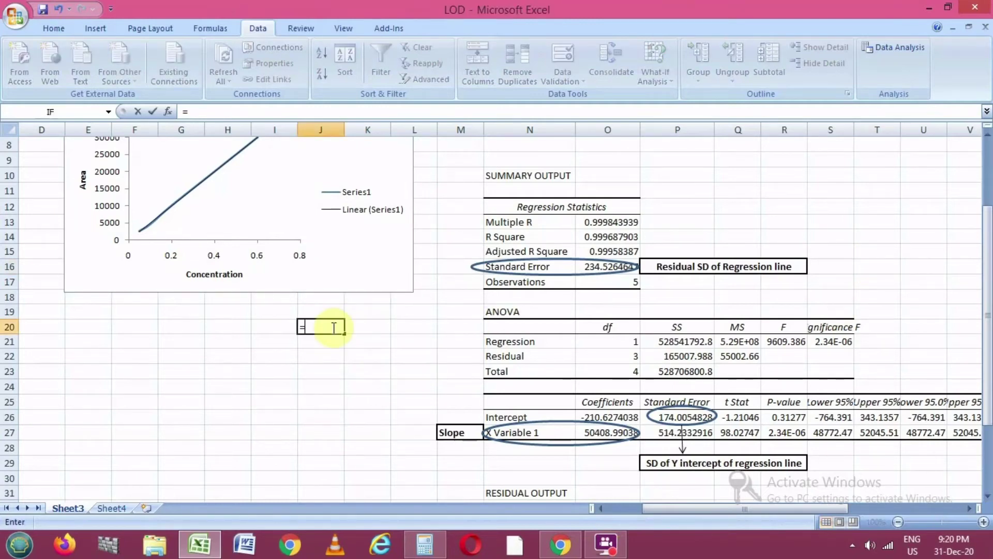
type("ST")
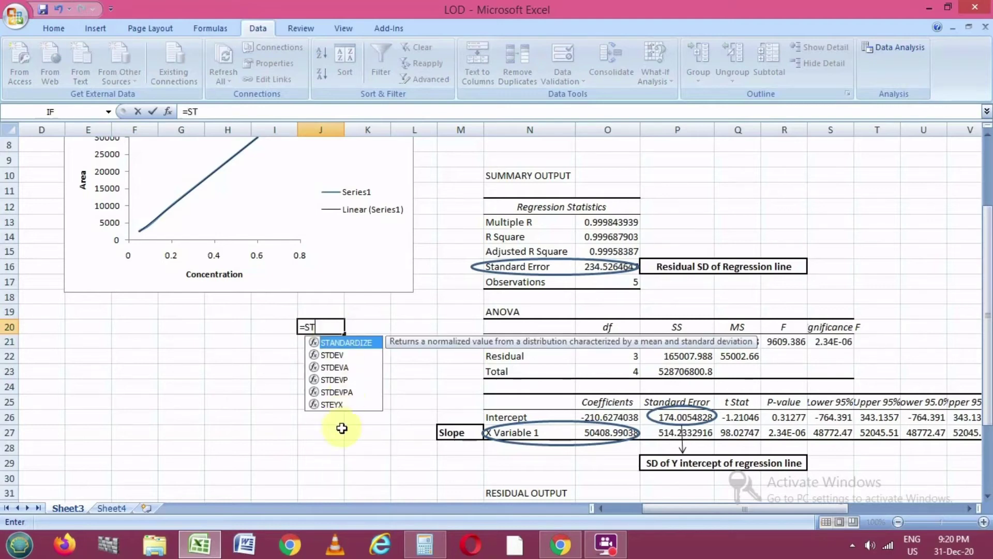
left_click(337, 406)
left_click(336, 408)
double_click(337, 406)
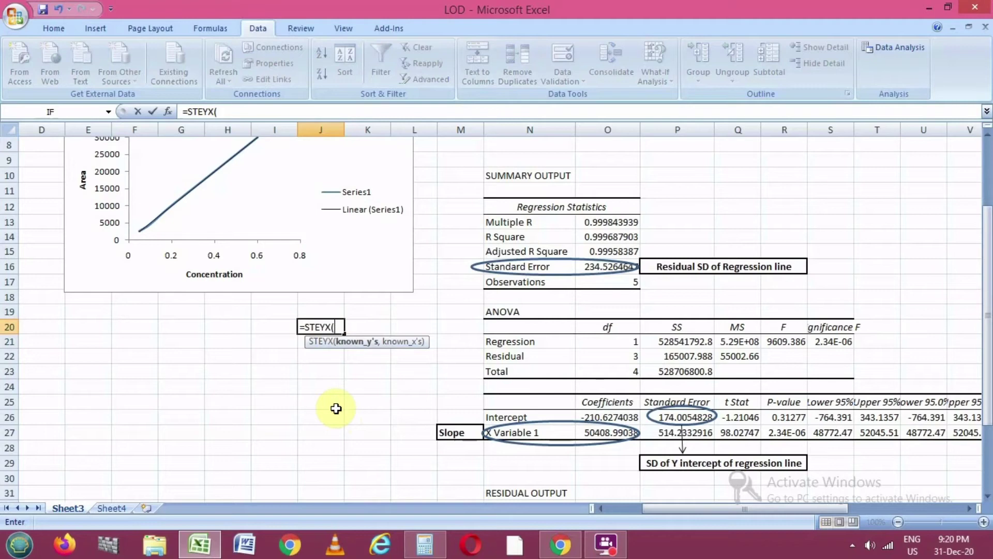
Step: Complete it as =STEYX(C8:C12,B8:B12), giving 234.5265, and compare with the Standard Error
left_click(600, 508)
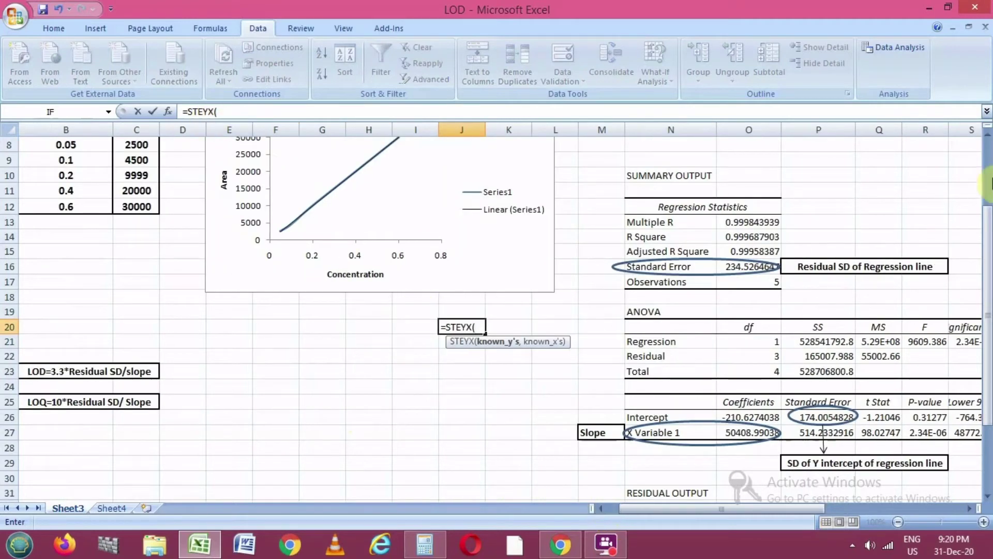
scroll(988, 181, "up", 1)
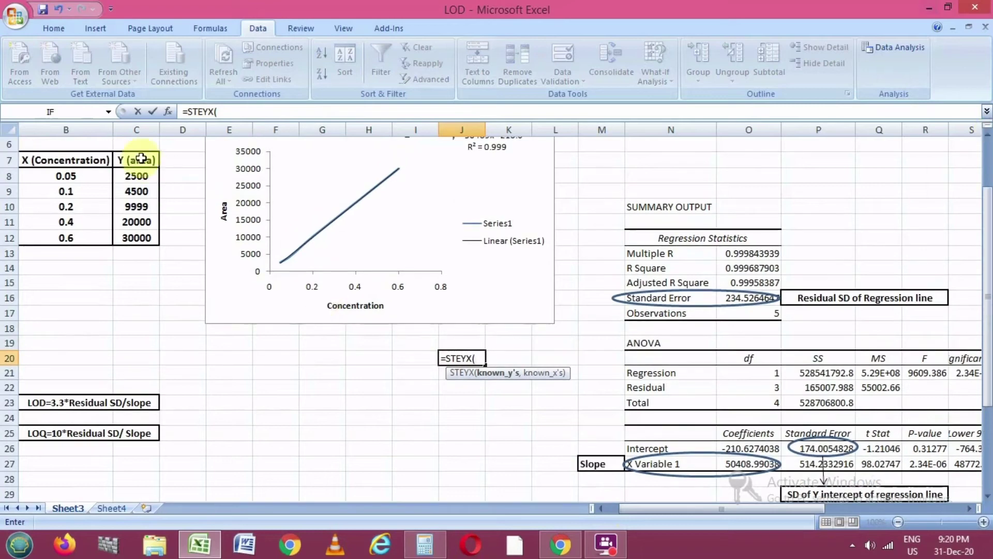
left_click_drag(136, 177, 137, 233)
type(",")
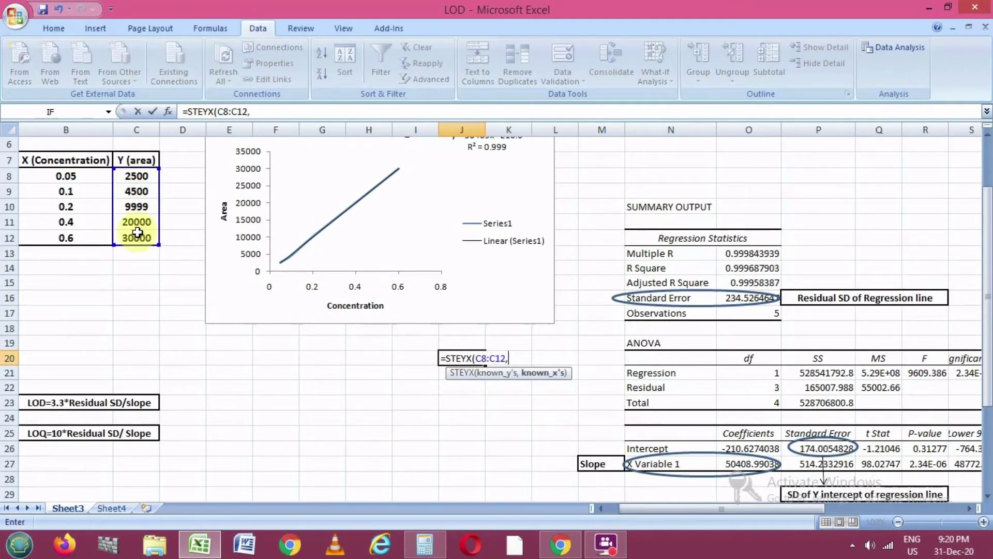
left_click_drag(76, 177, 77, 234)
key("Return")
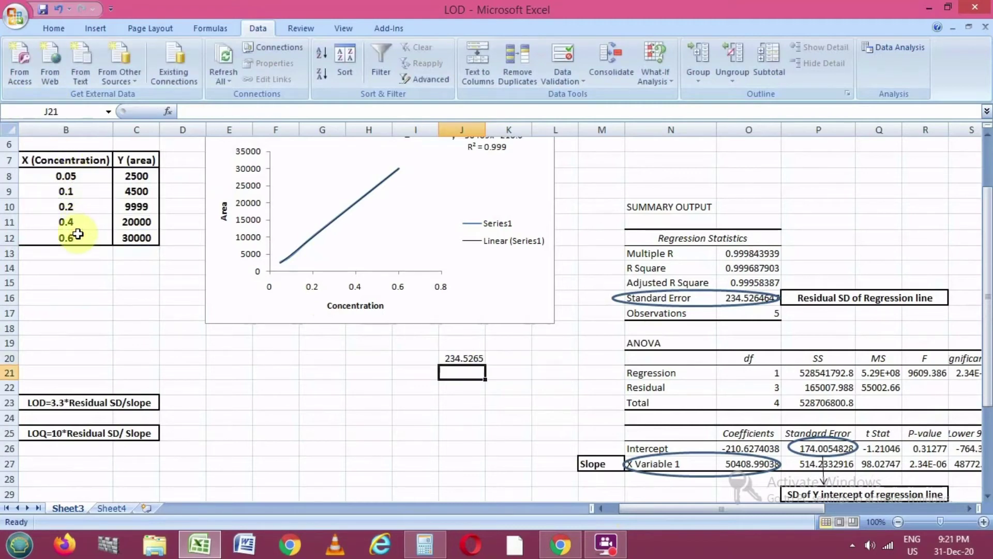
left_click(469, 357)
left_click(759, 298)
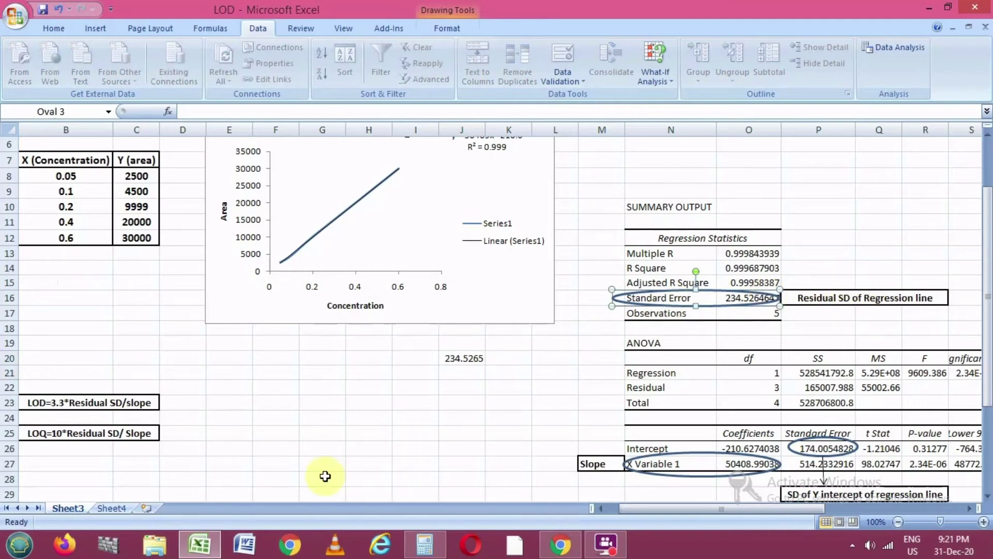
left_click(600, 508)
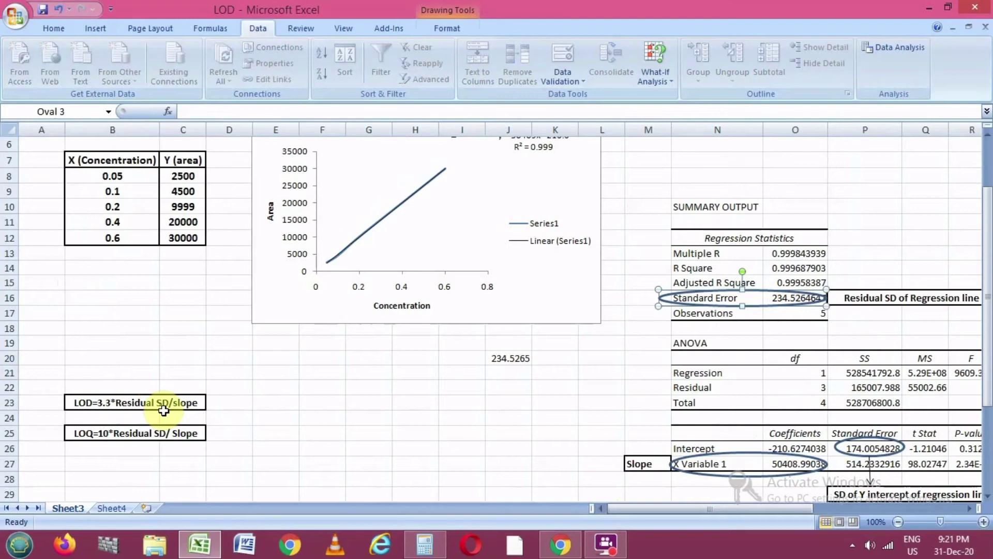
left_click(279, 402)
Step: Enter the LOD formula =3.3*O16/O27 in E23, giving 0.015353
scroll(278, 402, "right", 1)
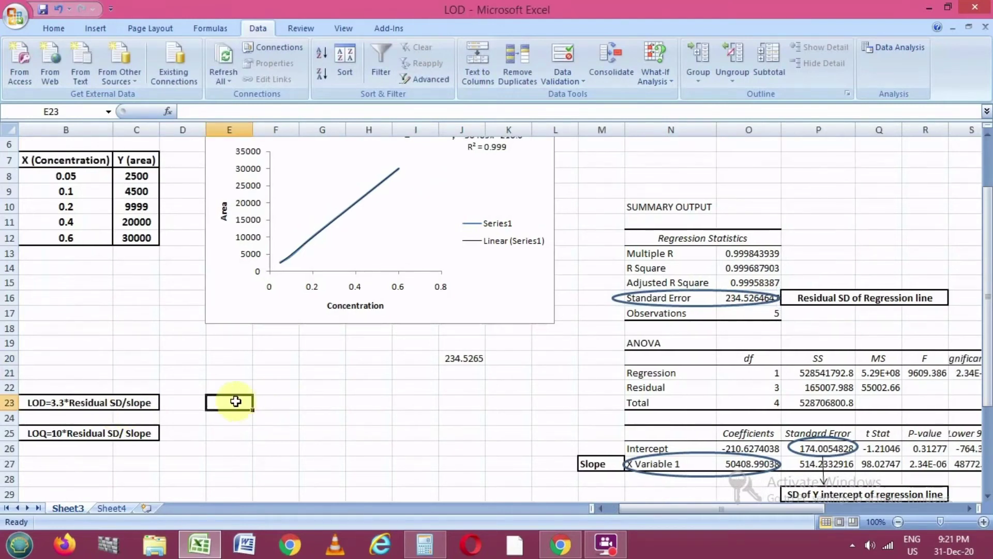
type("=")
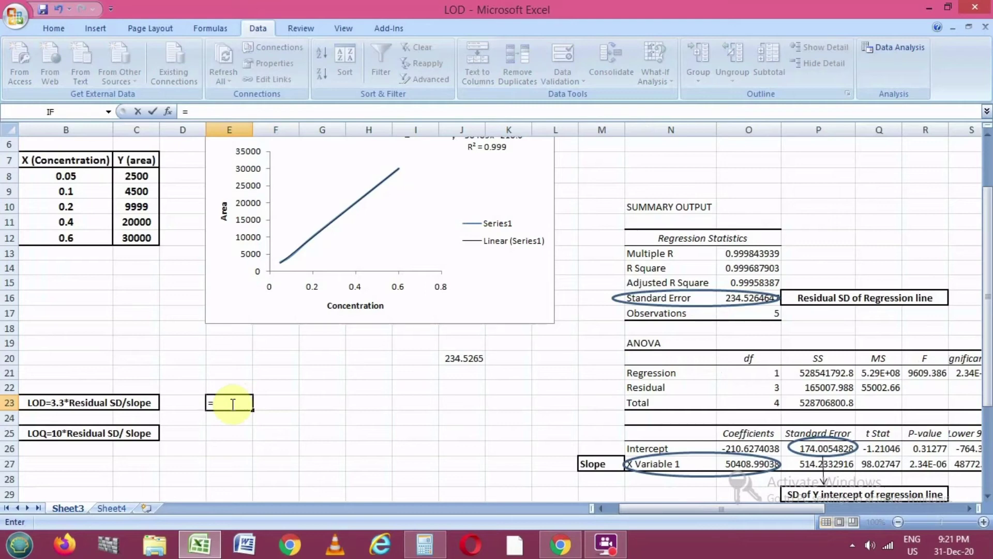
type("3.3*")
left_click(744, 299)
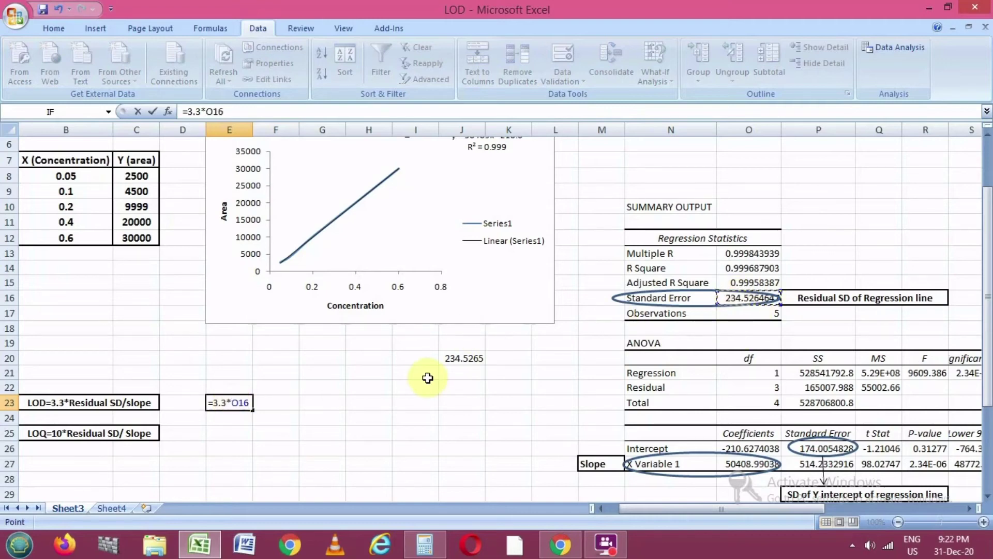
type("/")
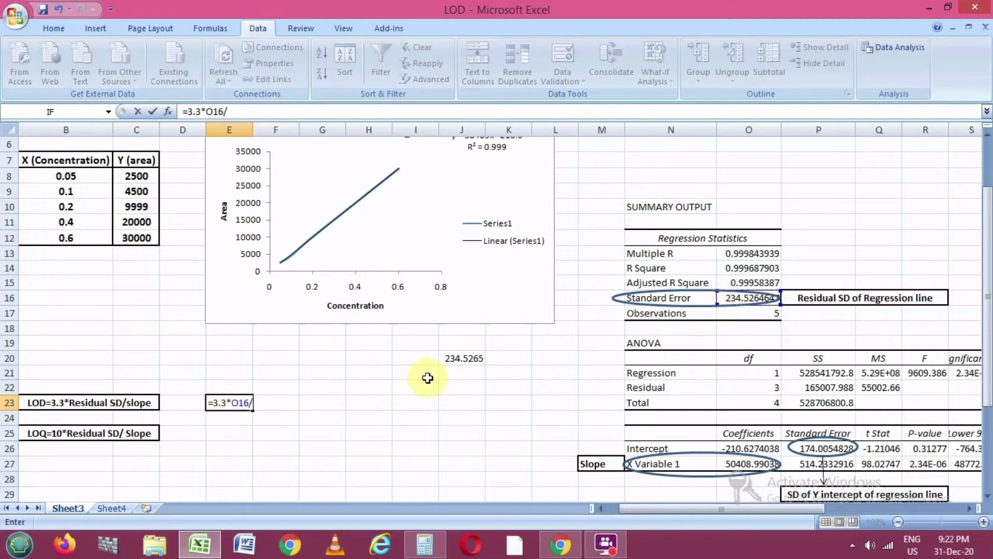
left_click(739, 464)
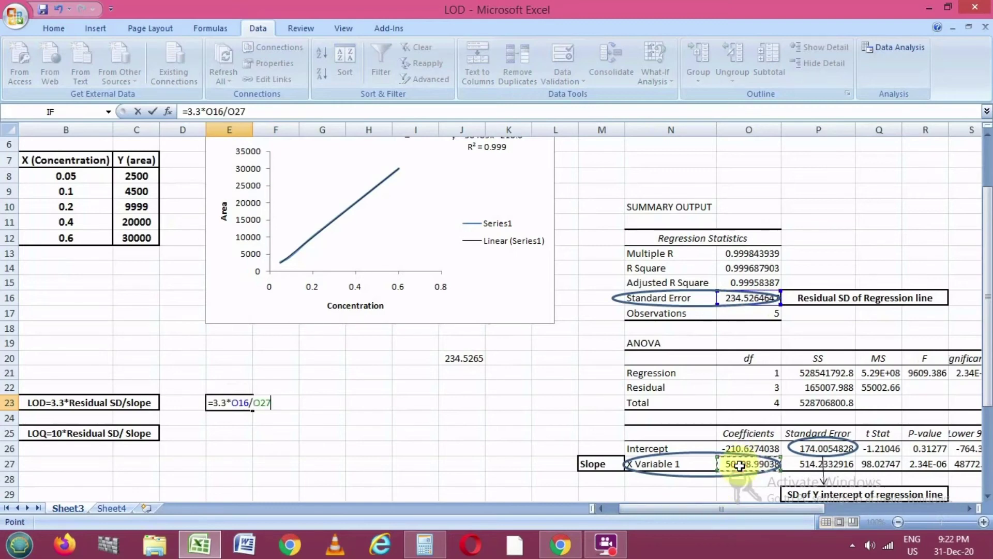
key("Return")
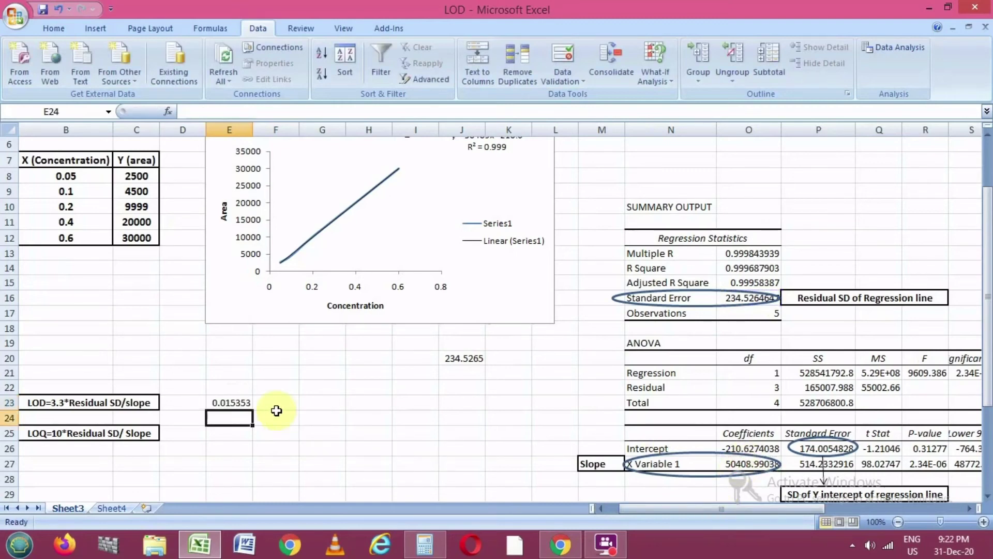
Step: Reduce E23's decimal places so the LOD displays as 0.02
left_click(243, 402)
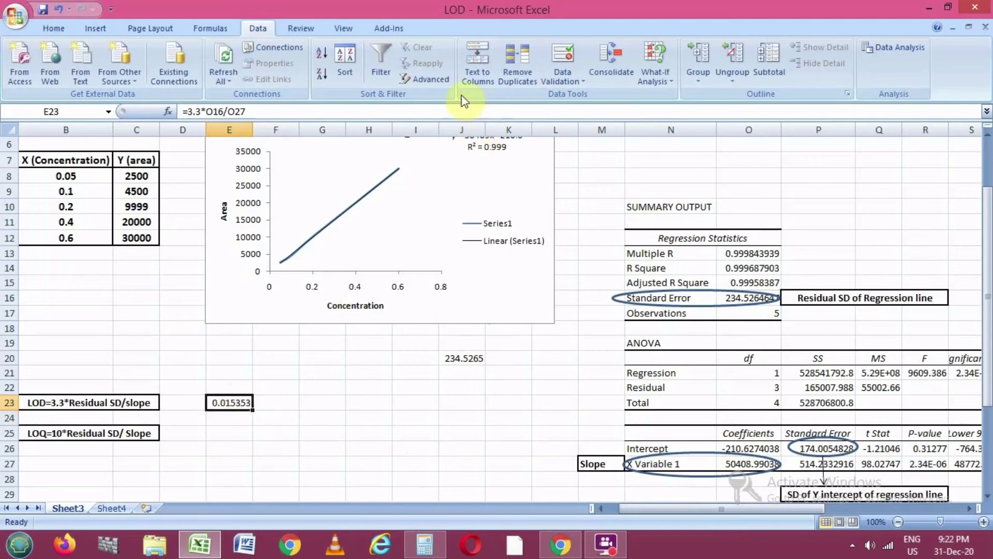
left_click(56, 28)
left_click(534, 75)
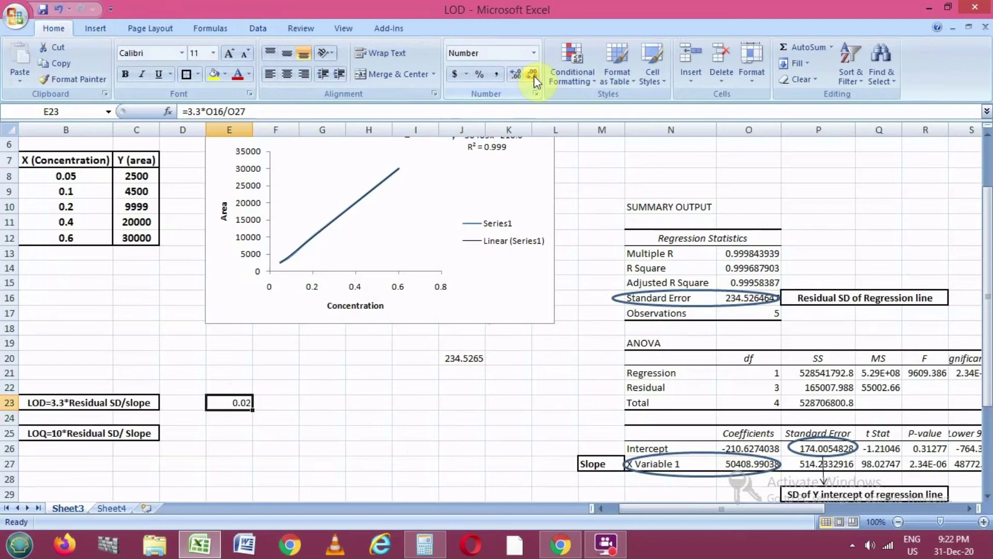
Step: Enter the LOQ formula =10*O16/O27 in cell E25
left_click(219, 435)
type("=")
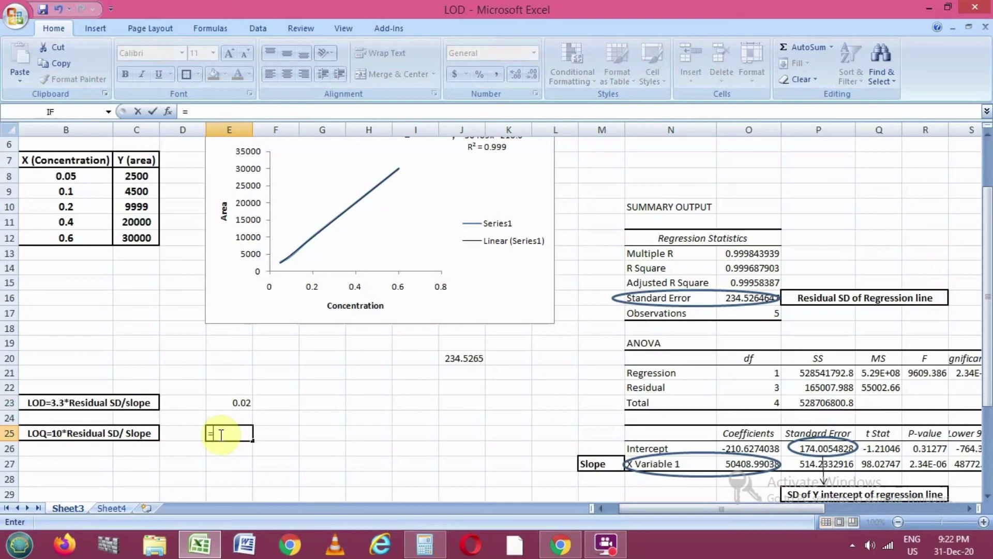
type("10*")
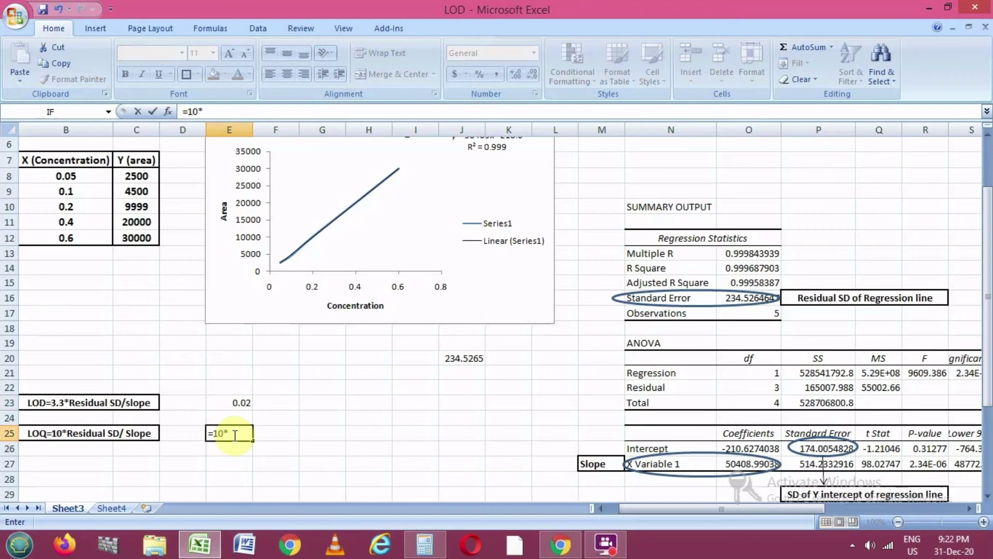
left_click(728, 299)
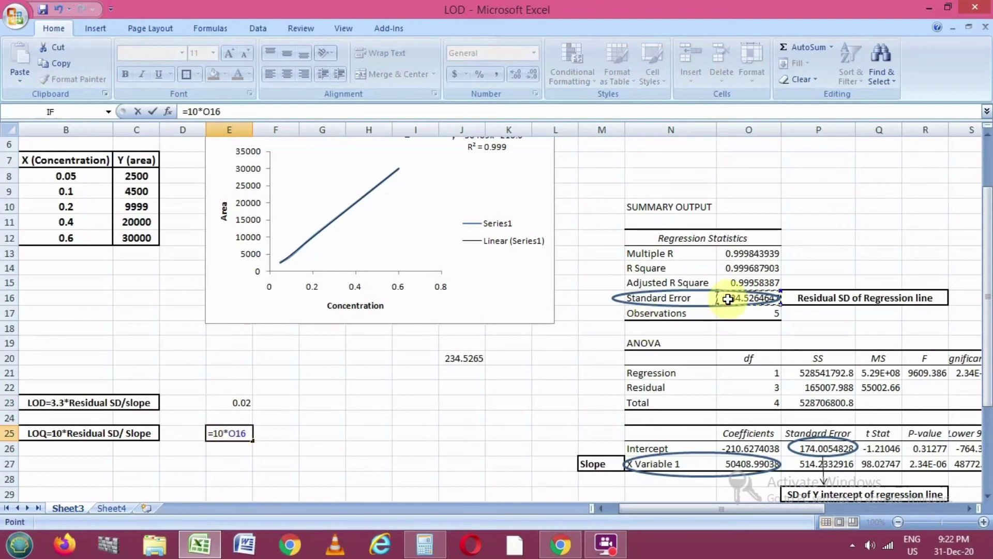
type("/")
left_click(729, 464)
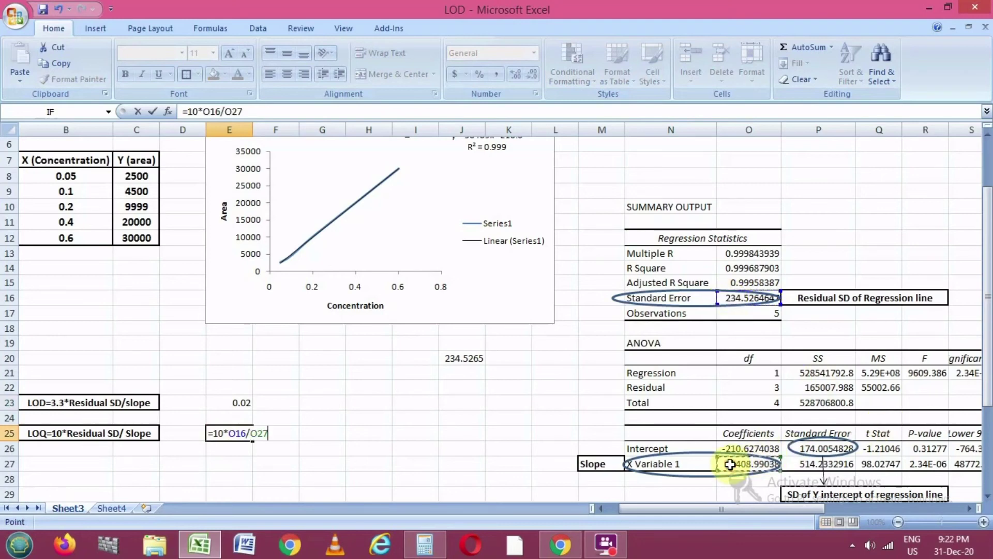
key("Return")
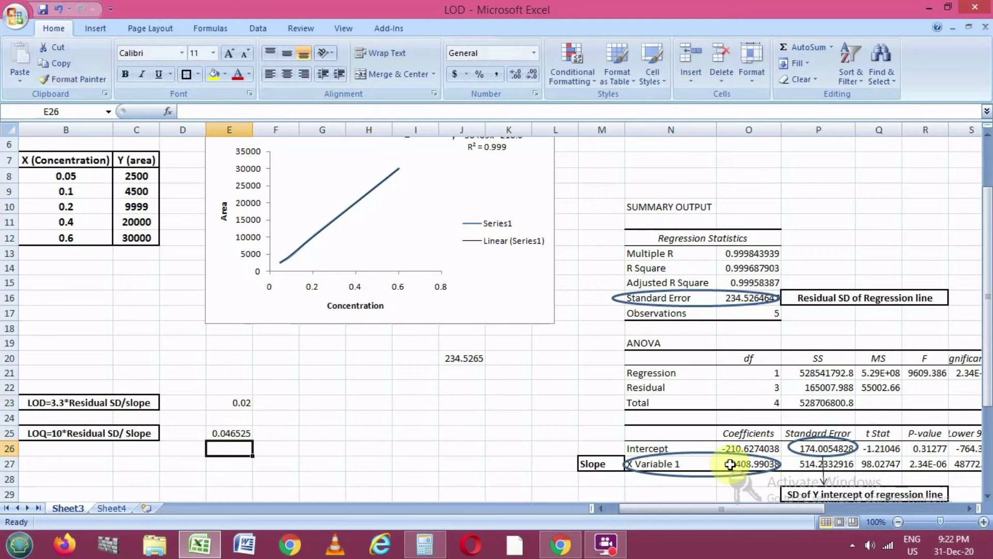
Step: Decrease E25's decimal places until the LOQ displays as 0.05
left_click(228, 435)
left_click(531, 77)
left_click(532, 76)
left_click(532, 77)
left_click(532, 76)
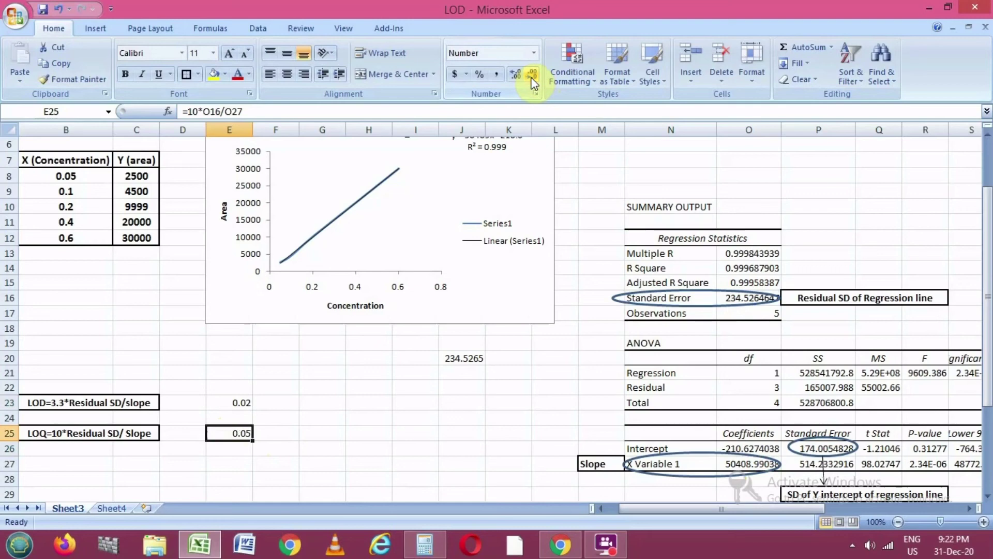
Step: Review the LOD and LOQ formulas in E23 and E25
left_click(231, 406)
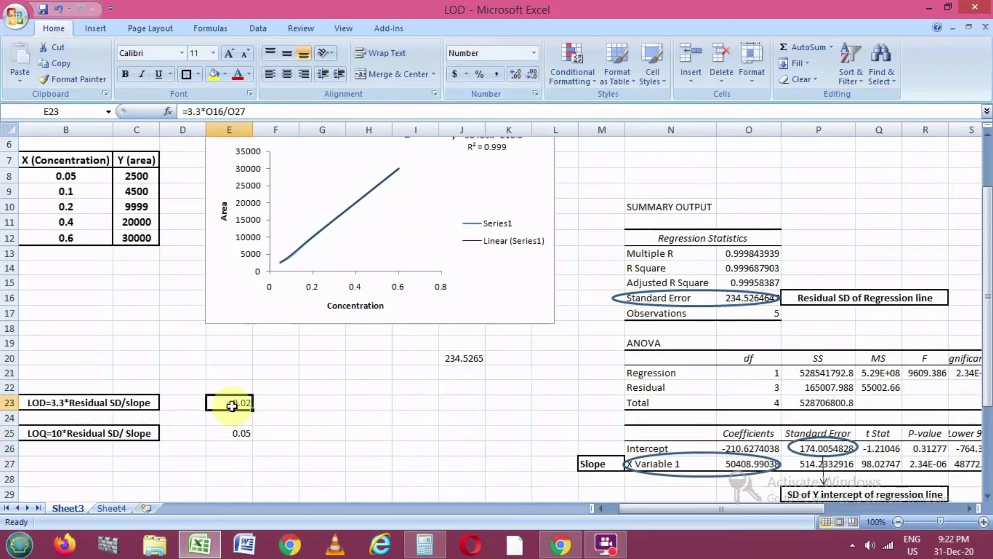
left_click(231, 433)
left_click(232, 403)
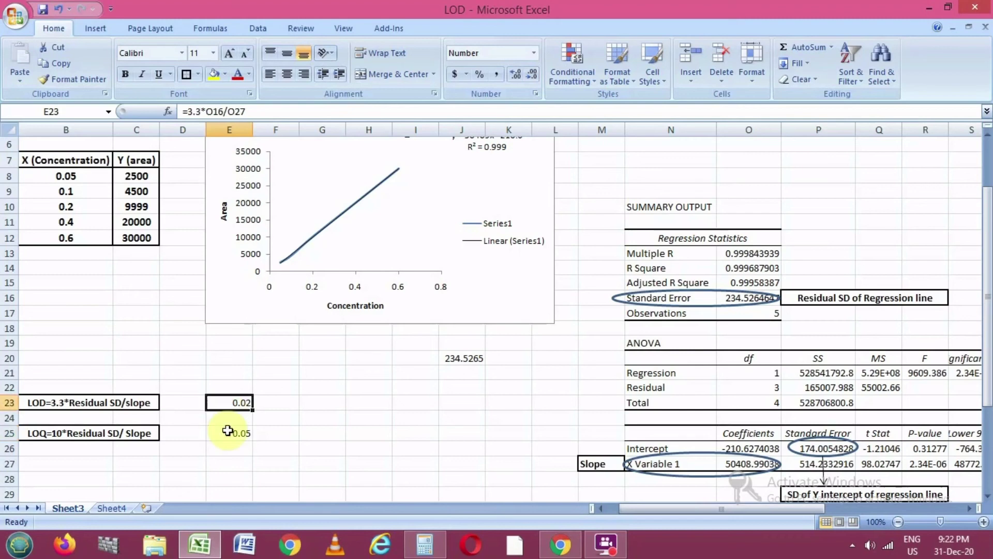
left_click(227, 430)
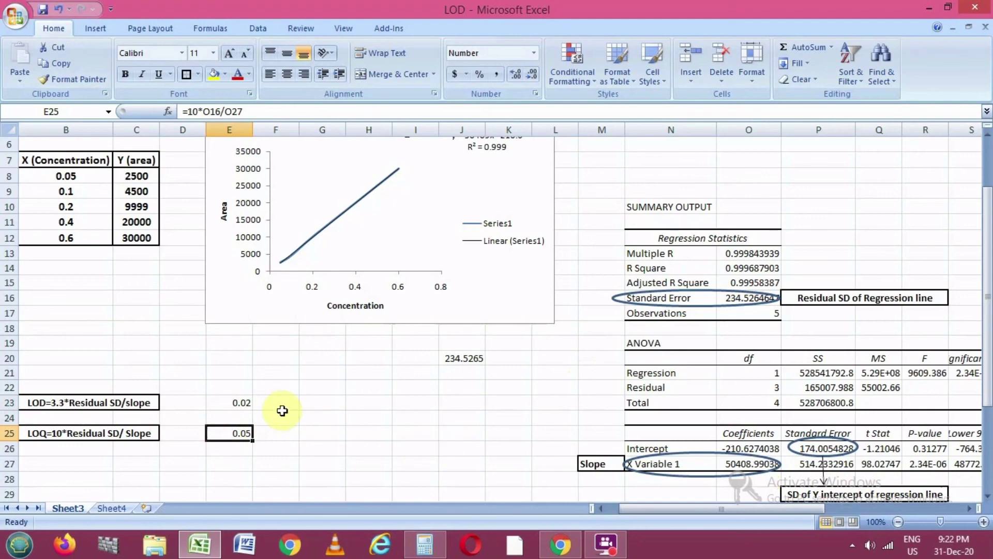
left_click(237, 403)
left_click(233, 435)
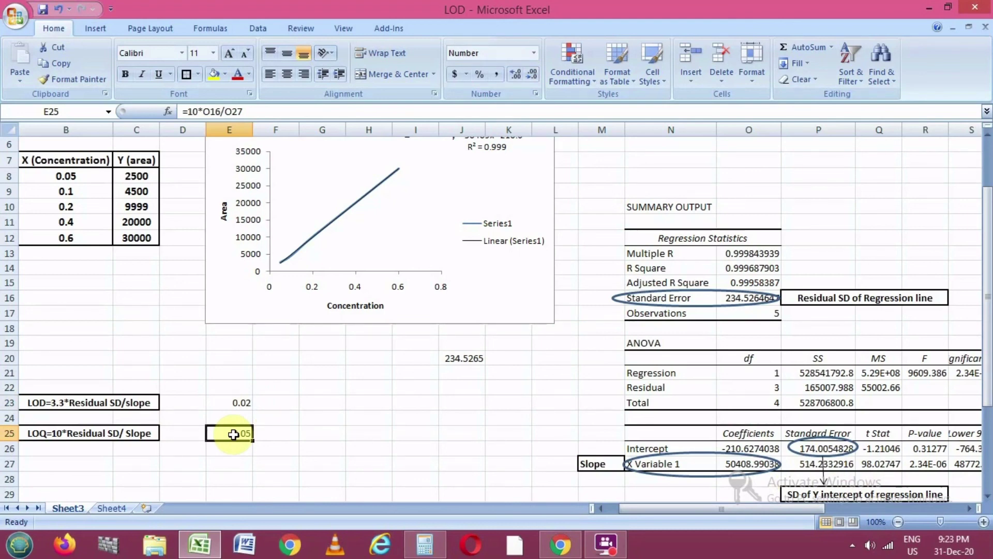
left_click(240, 401)
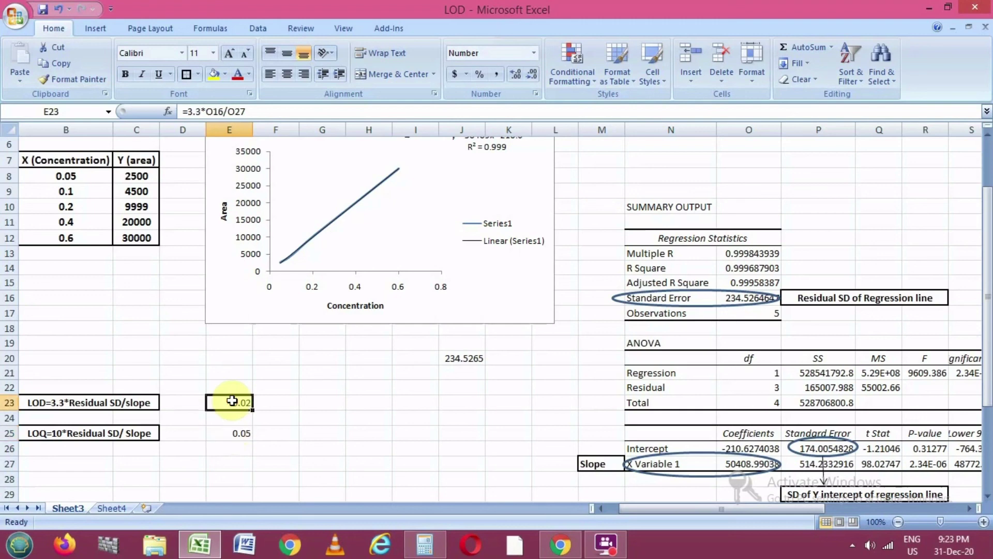
left_click(219, 435)
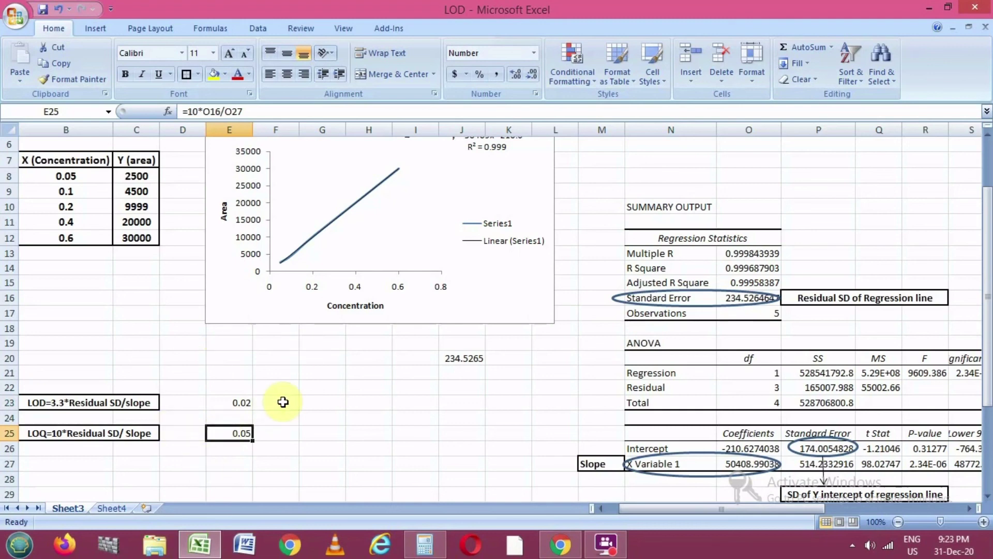
left_click(600, 548)
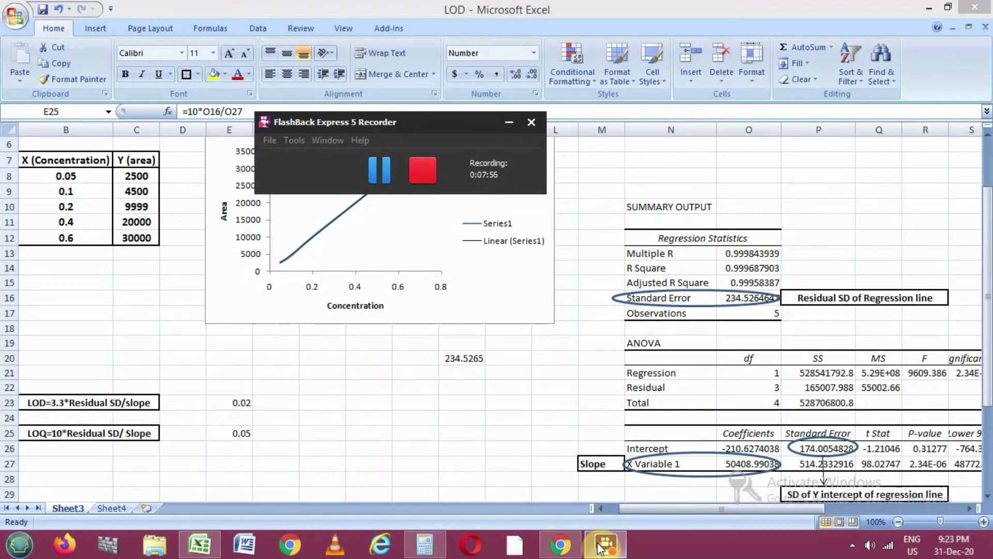